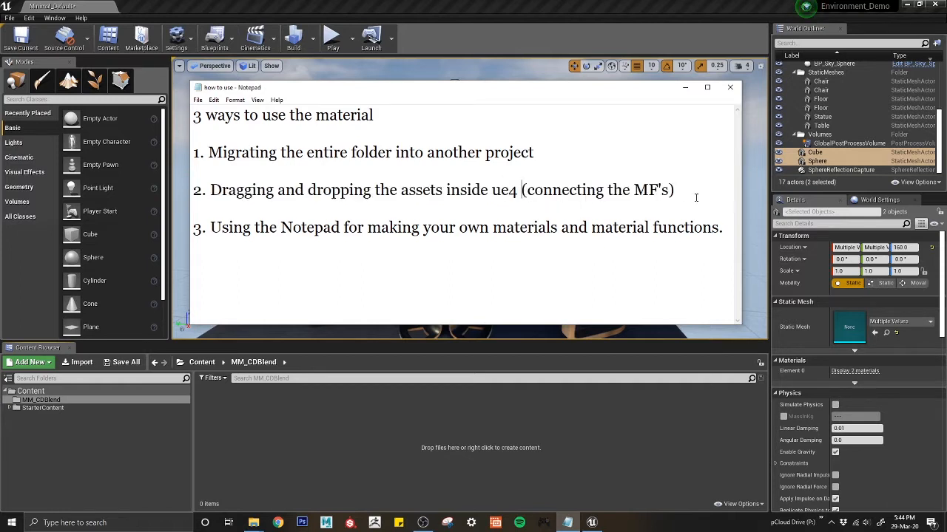
Step: Add the line "(drag it in the explorer)" beneath the second method in the how to use note
{"action": "left_click_drag", "start_coordinate": [669, 191], "coordinate": [542, 191]}
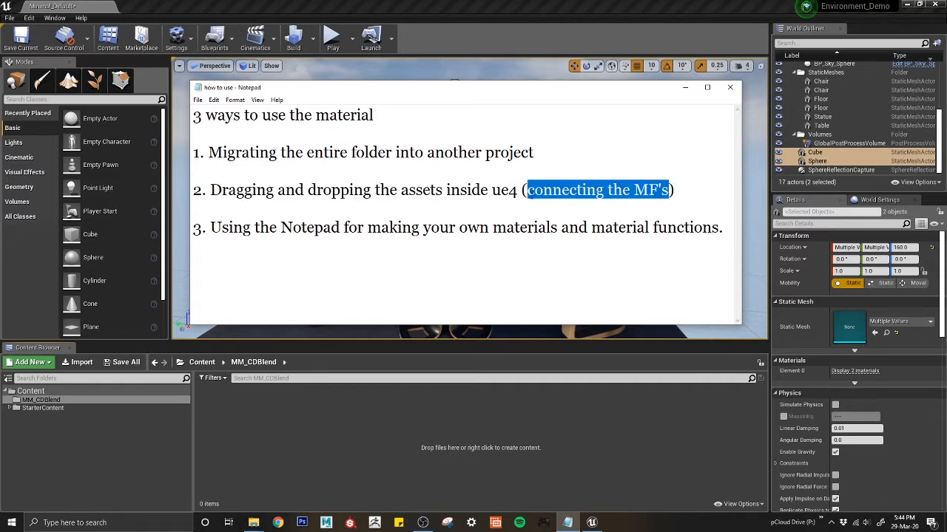
{"action": "left_click", "coordinate": [683, 191]}
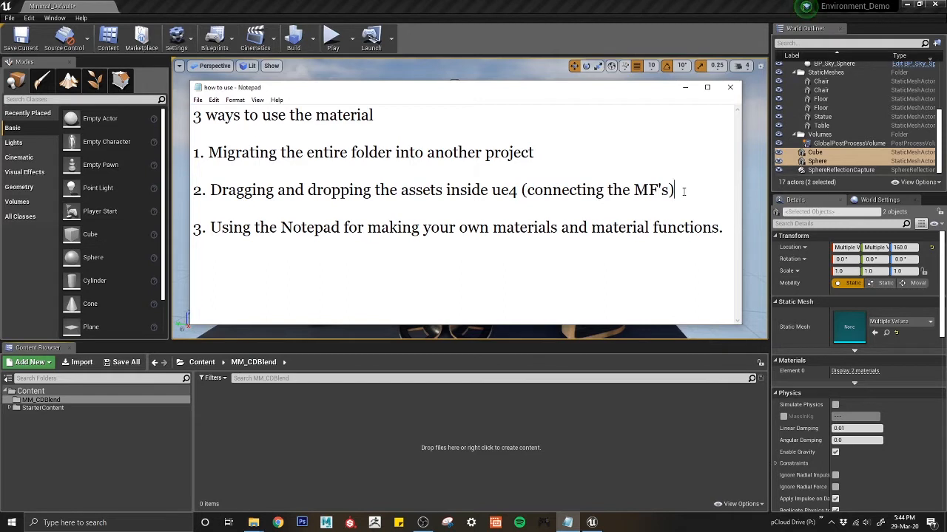
{"action": "key", "text": "Return"}
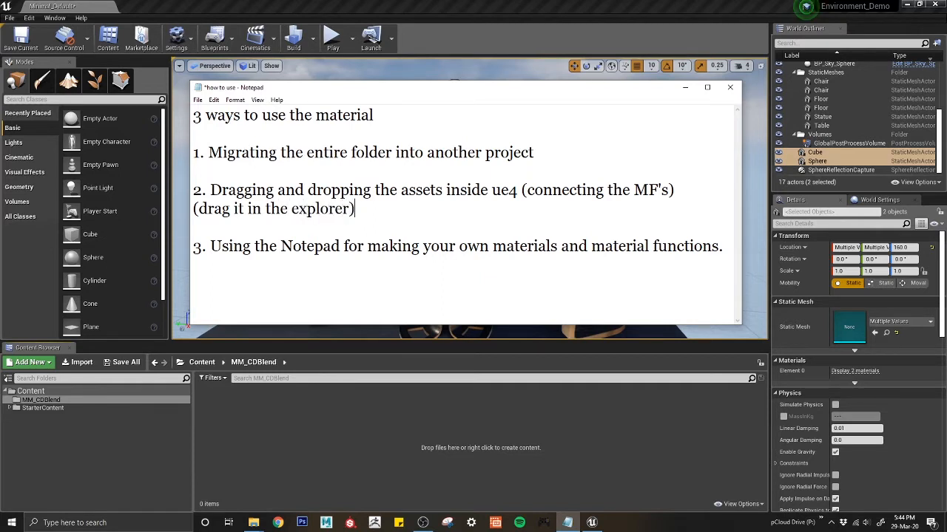
Step: Switch to File Explorer and open the MM_CDBlend folder inside the Environment_Demo project's Content folder
{"action": "left_click", "coordinate": [567, 385]}
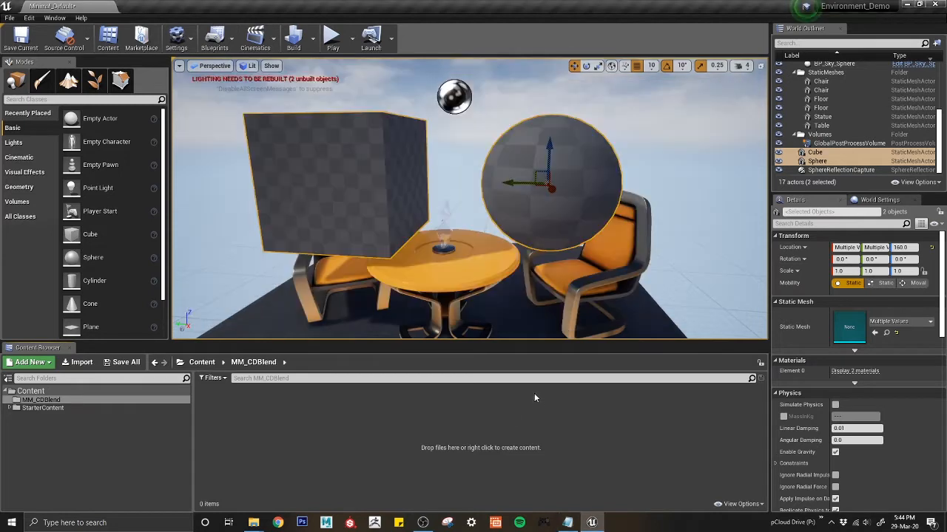
{"action": "left_click", "coordinate": [253, 523]}
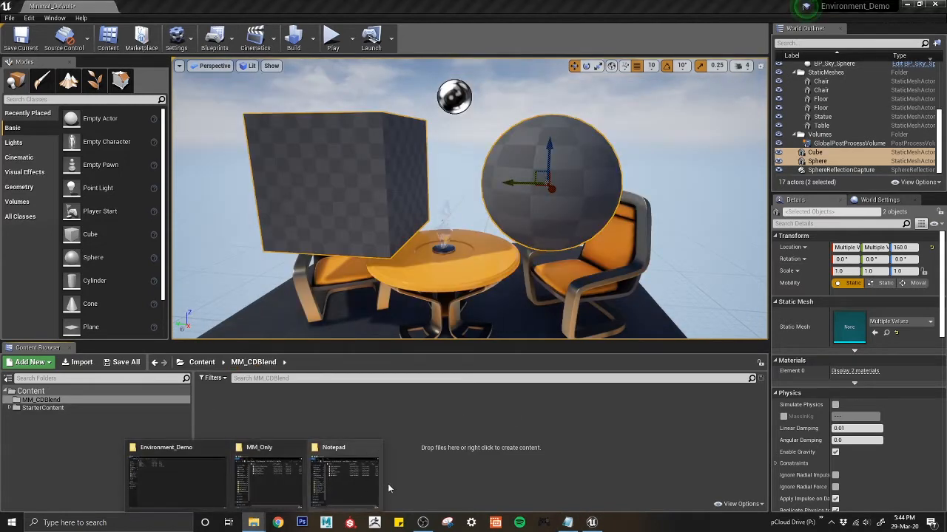
{"action": "left_click", "coordinate": [205, 480]}
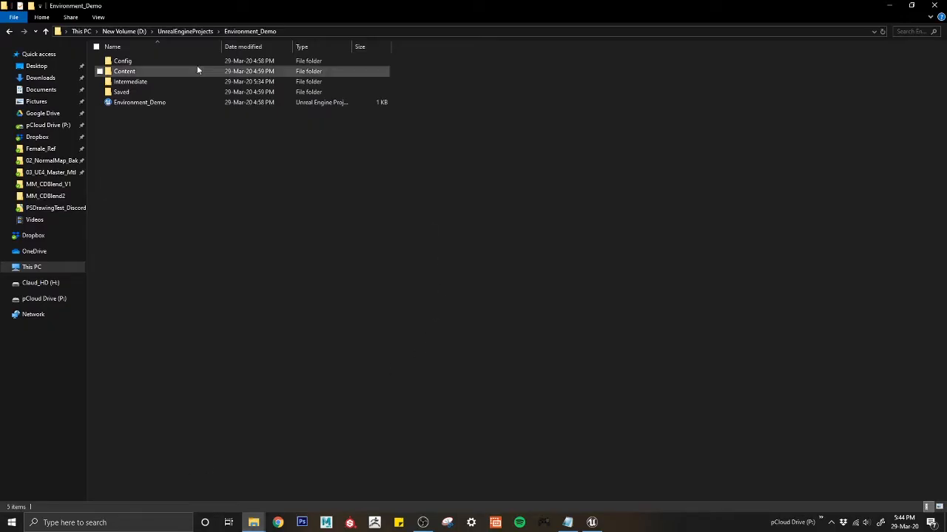
{"action": "double_click", "coordinate": [173, 71]}
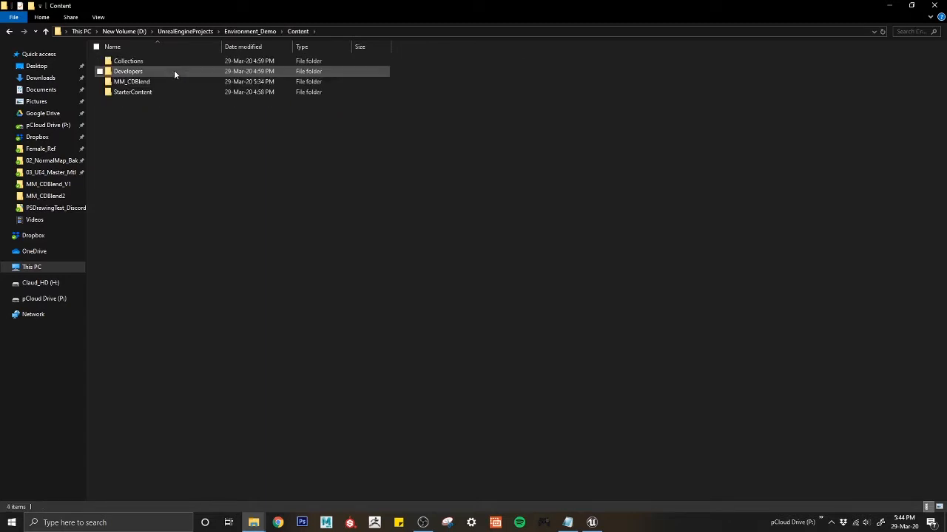
{"action": "double_click", "coordinate": [175, 81]}
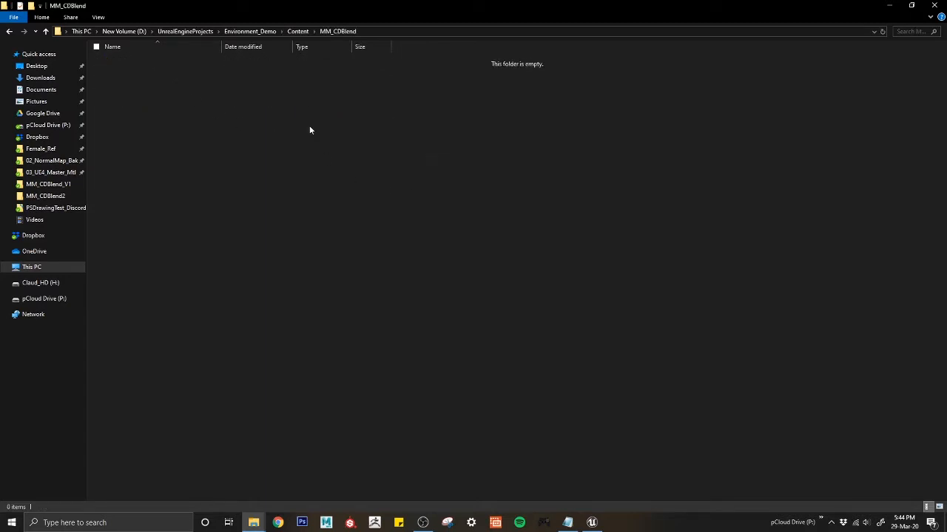
{"action": "left_click_drag", "start_coordinate": [205, 236], "coordinate": [442, 101]}
Step: Copy all five .uasset files from the MM_Only folder of MM_CDBlend_V1 into the project's MM_CDBlend folder
{"action": "mouse_move", "coordinate": [252, 523]}
{"action": "left_click", "coordinate": [270, 485]}
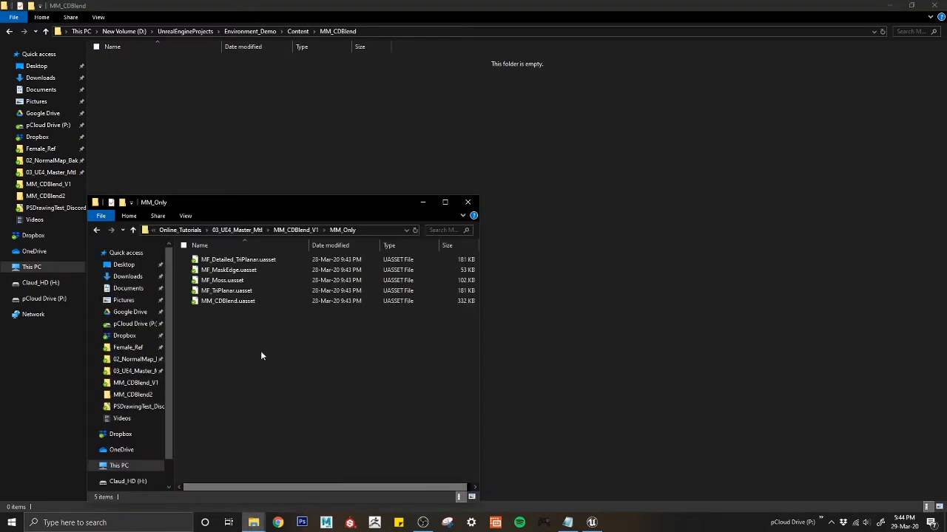
{"action": "left_click_drag", "start_coordinate": [211, 326], "coordinate": [256, 259]}
{"action": "left_click", "coordinate": [313, 230]}
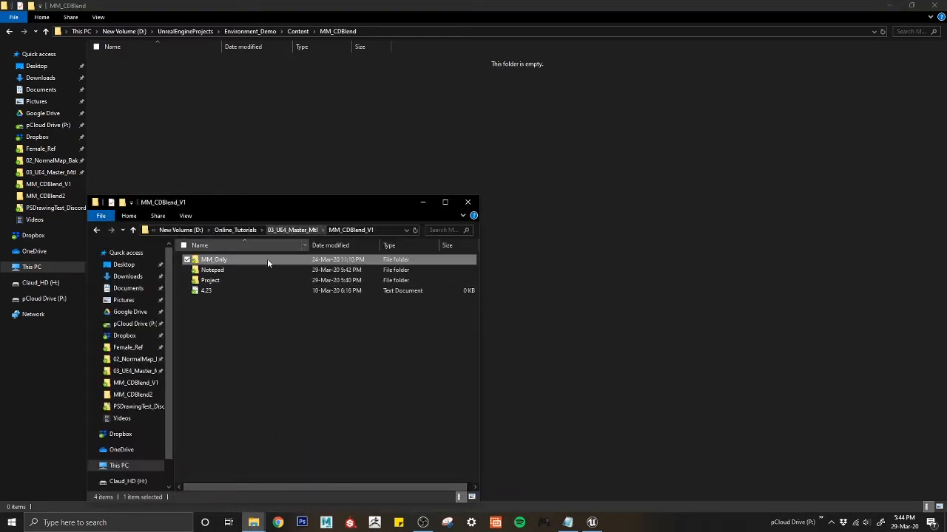
{"action": "double_click", "coordinate": [235, 260]}
{"action": "left_click_drag", "start_coordinate": [218, 326], "coordinate": [255, 259]}
{"action": "left_click_drag", "start_coordinate": [222, 353], "coordinate": [277, 259]}
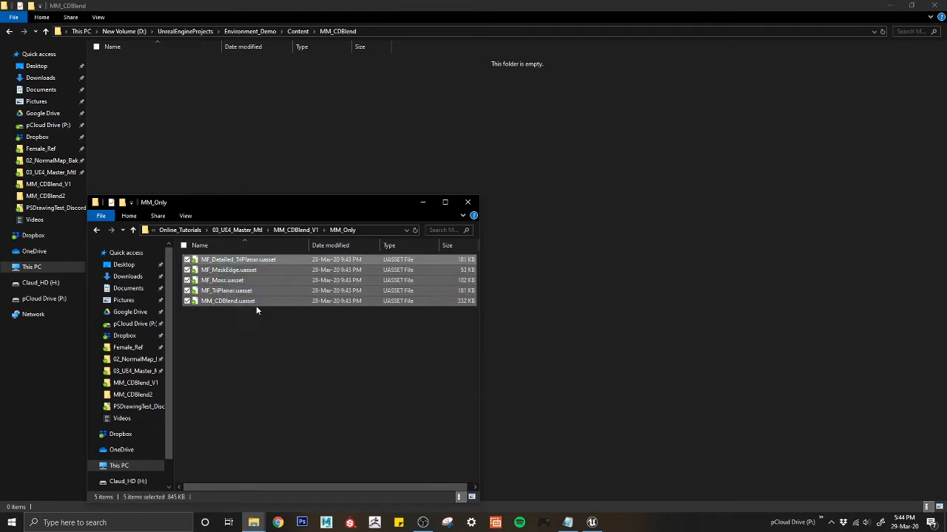
{"action": "left_click", "coordinate": [350, 104]}
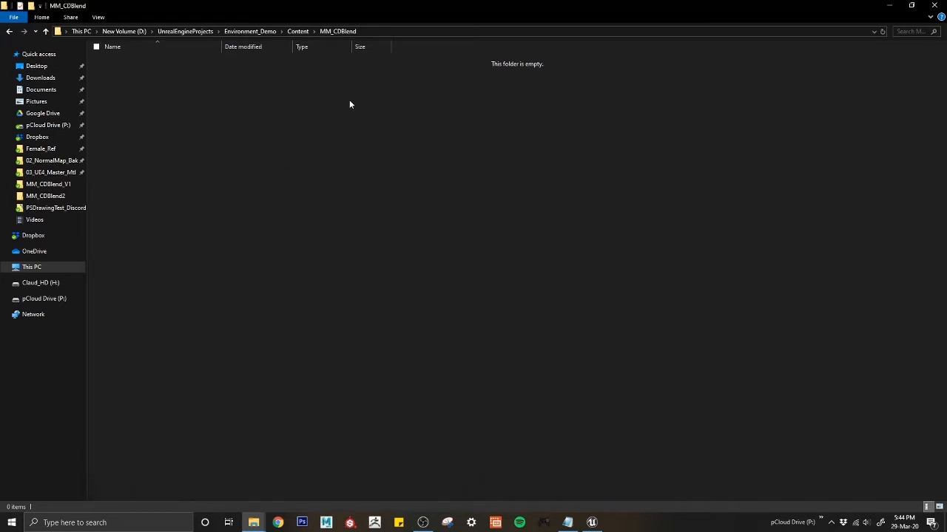
{"action": "key", "text": "ctrl+v"}
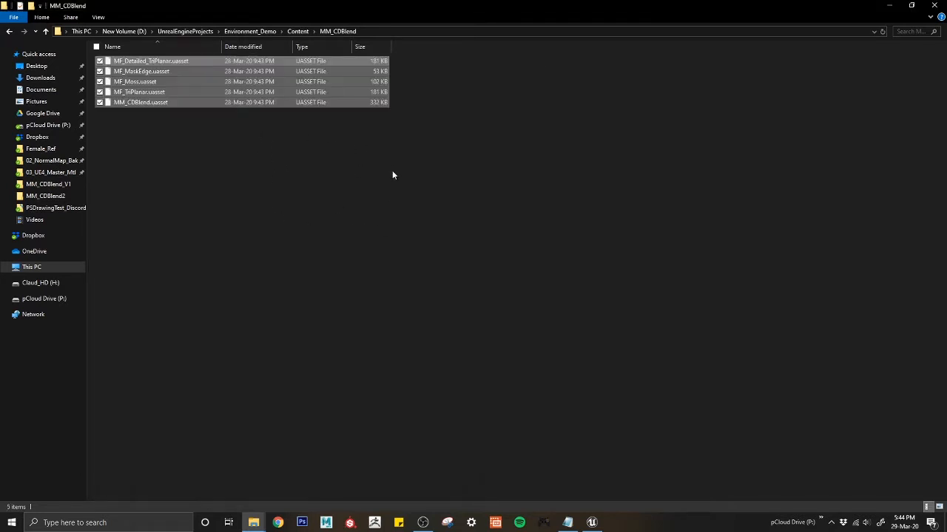
{"action": "left_click", "coordinate": [378, 186]}
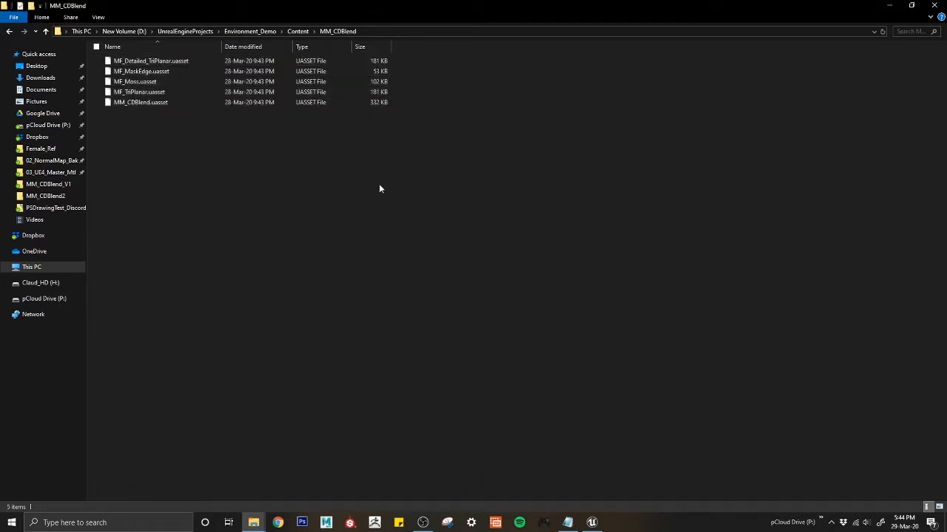
Step: Switch back to Unreal Editor, check its version number in the application information, and close that window
{"action": "left_click", "coordinate": [592, 523]}
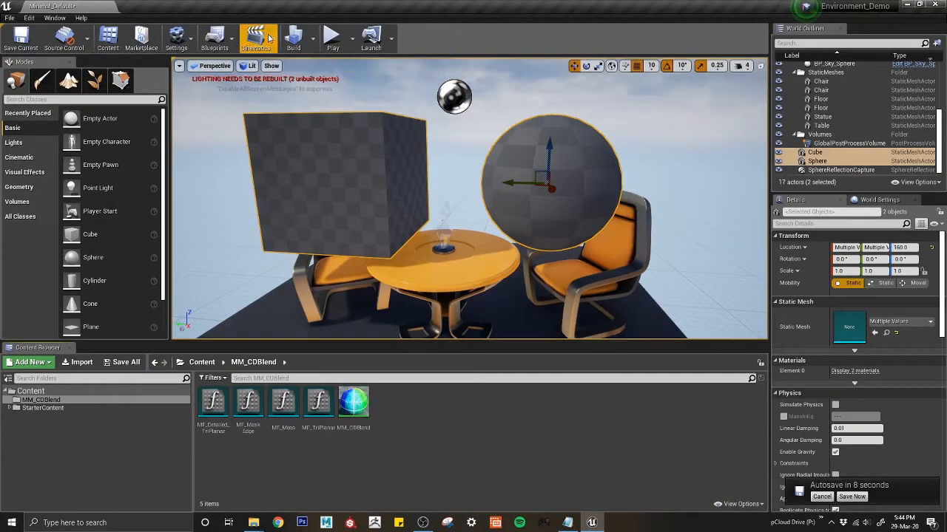
{"action": "left_click", "coordinate": [85, 18]}
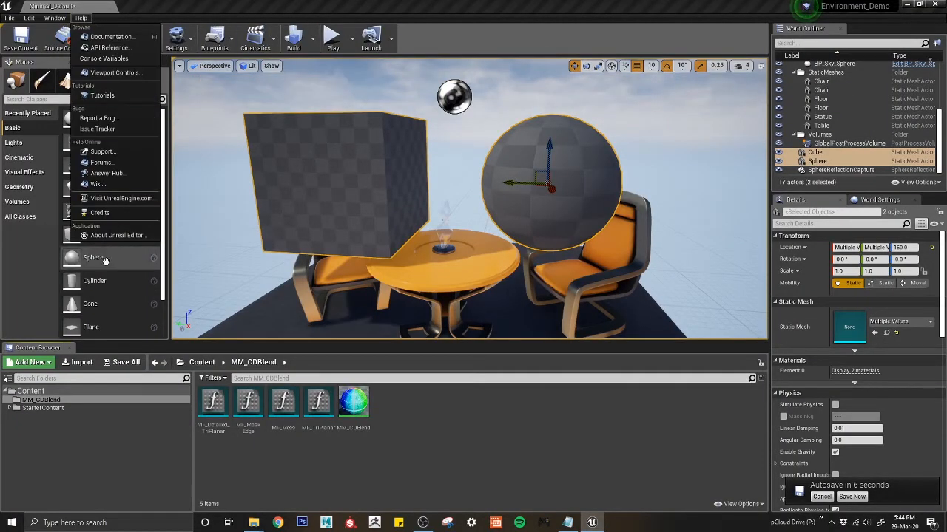
{"action": "left_click", "coordinate": [116, 235]}
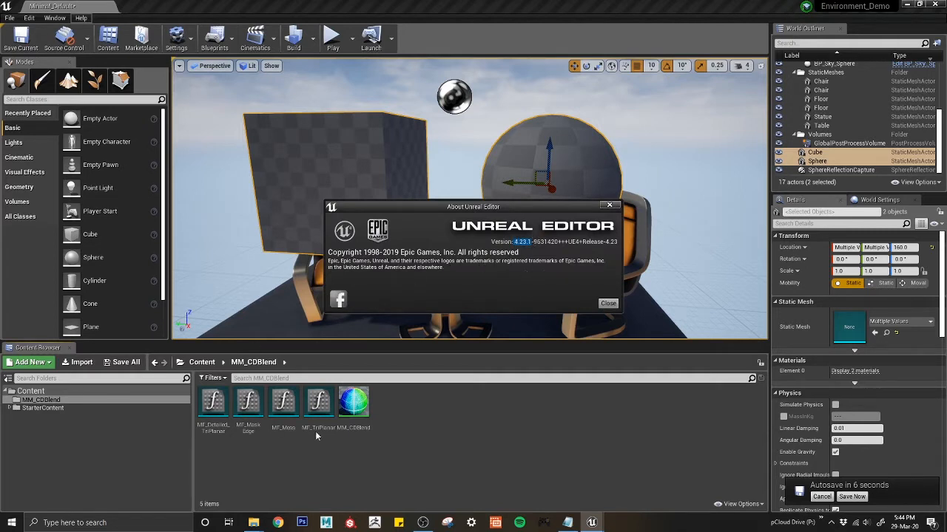
{"action": "left_click", "coordinate": [606, 305]}
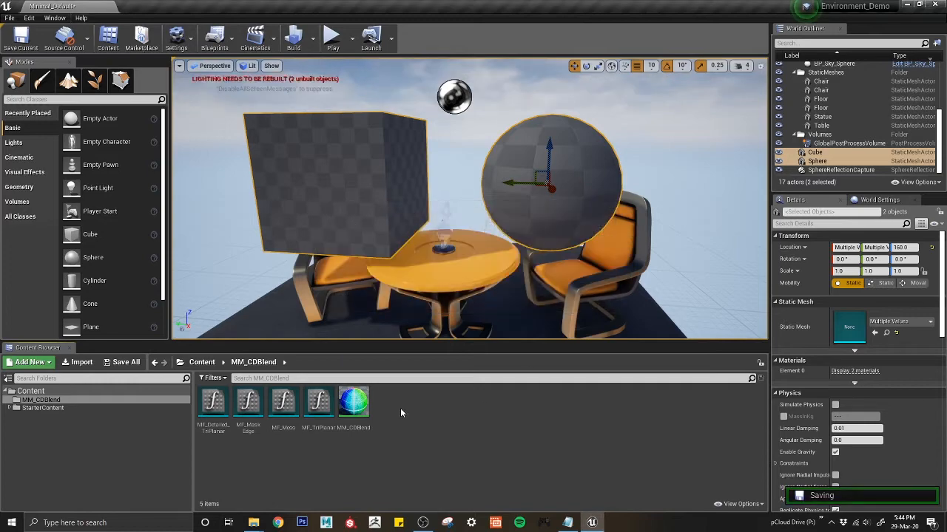
Step: Open the MM_CDBlend material and locate the Replace_MossFunction comment in the Moss Material section of its graph
{"action": "double_click", "coordinate": [353, 403]}
{"action": "scroll", "coordinate": [437, 265], "scroll_direction": "down", "scroll_amount": 4}
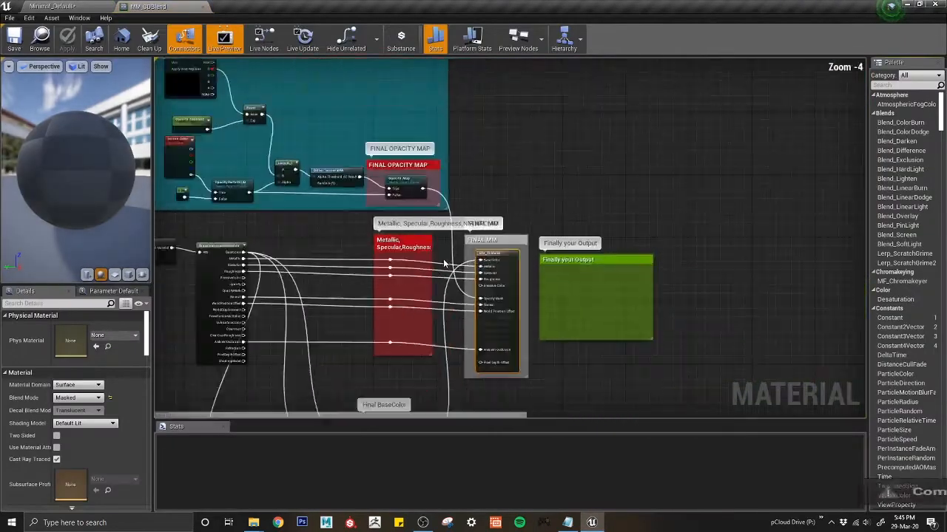
{"action": "right_click_drag", "start_coordinate": [348, 300], "coordinate": [427, 264]}
{"action": "scroll", "coordinate": [444, 289], "scroll_direction": "up", "scroll_amount": 4}
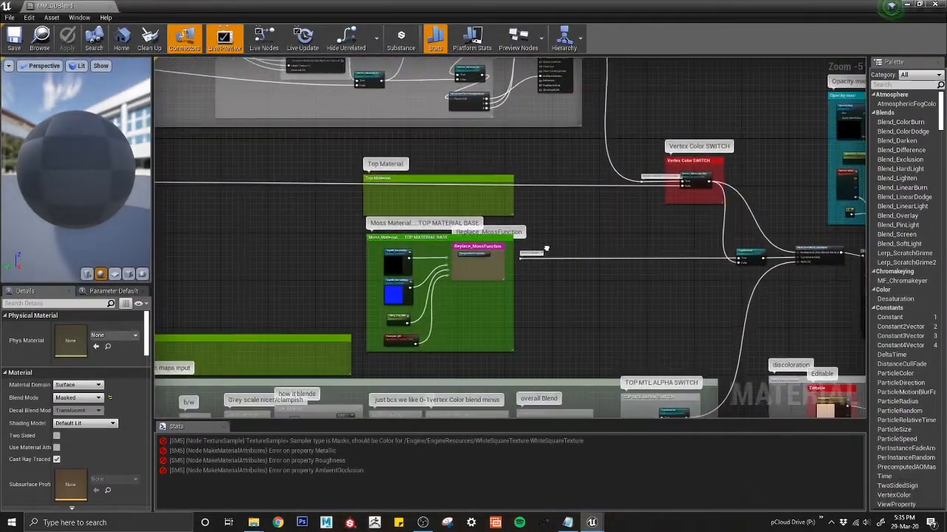
{"action": "scroll", "coordinate": [462, 274], "scroll_direction": "up", "scroll_amount": 2}
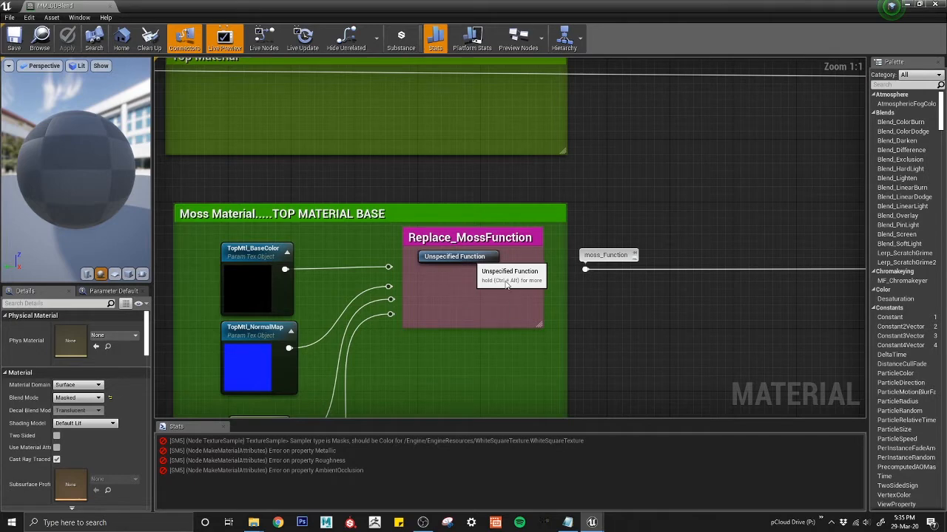
Step: Shift the Unspecified Function node slightly lower inside the Replace_MossFunction comment and leave the node selected
{"action": "mouse_move", "coordinate": [448, 258]}
{"action": "left_mouse_down"}
{"action": "mouse_move", "coordinate": [465, 316]}
{"action": "mouse_move", "coordinate": [458, 270]}
{"action": "left_mouse_up"}
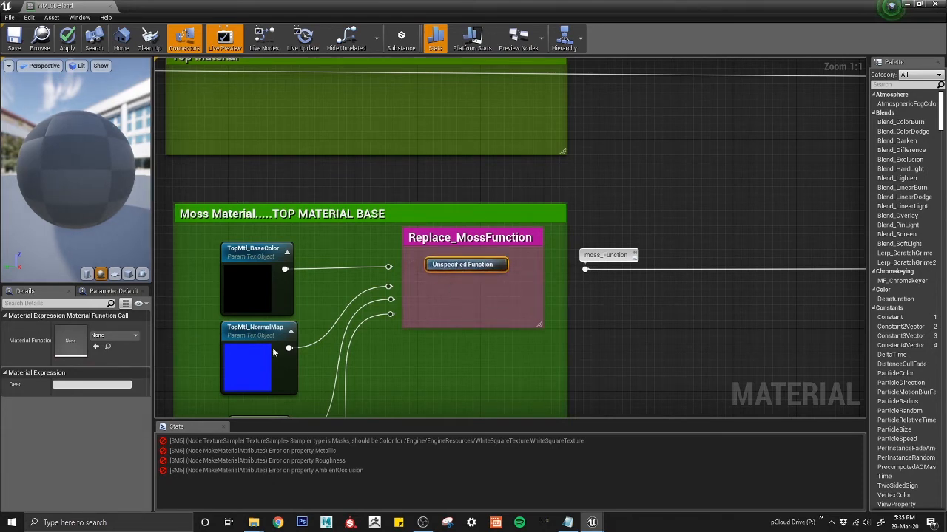
{"action": "left_click", "coordinate": [436, 244]}
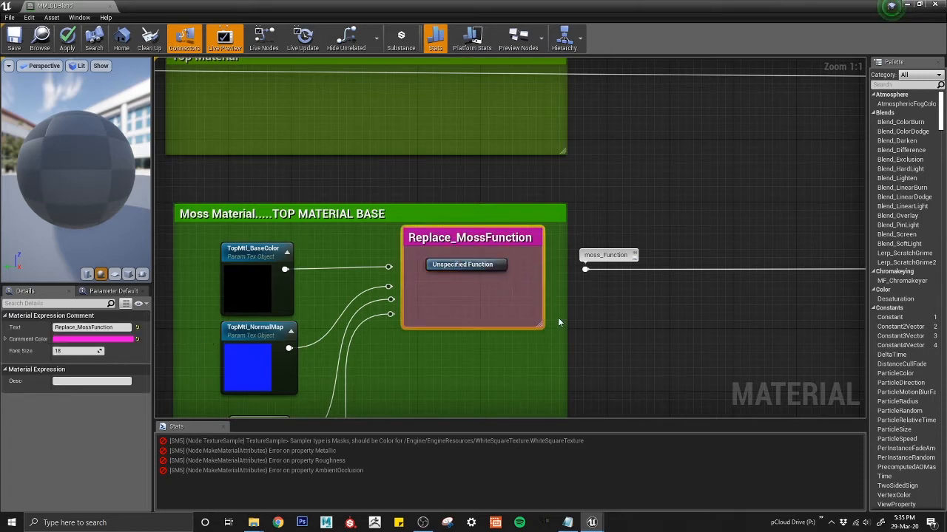
{"action": "mouse_move", "coordinate": [591, 329]}
{"action": "right_mouse_down"}
{"action": "mouse_move", "coordinate": [541, 322]}
{"action": "mouse_move", "coordinate": [613, 247]}
{"action": "mouse_move", "coordinate": [576, 322]}
{"action": "right_mouse_up"}
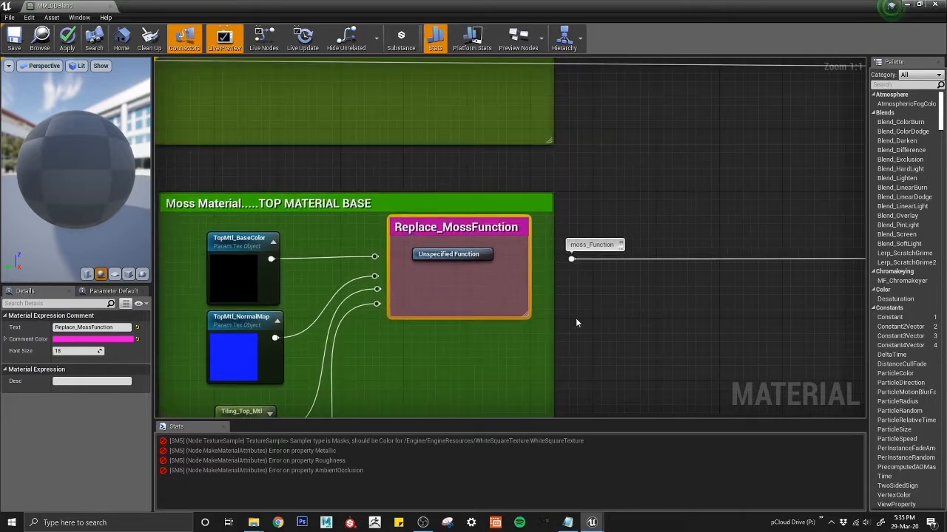
{"action": "left_click", "coordinate": [446, 253]}
Step: Dock the MM_CDBlend material editor beside the level editor and review the four material functions in the MM_CDBlend folder
{"action": "left_click_drag", "start_coordinate": [59, 6], "coordinate": [169, 5]}
{"action": "left_click", "coordinate": [50, 5]}
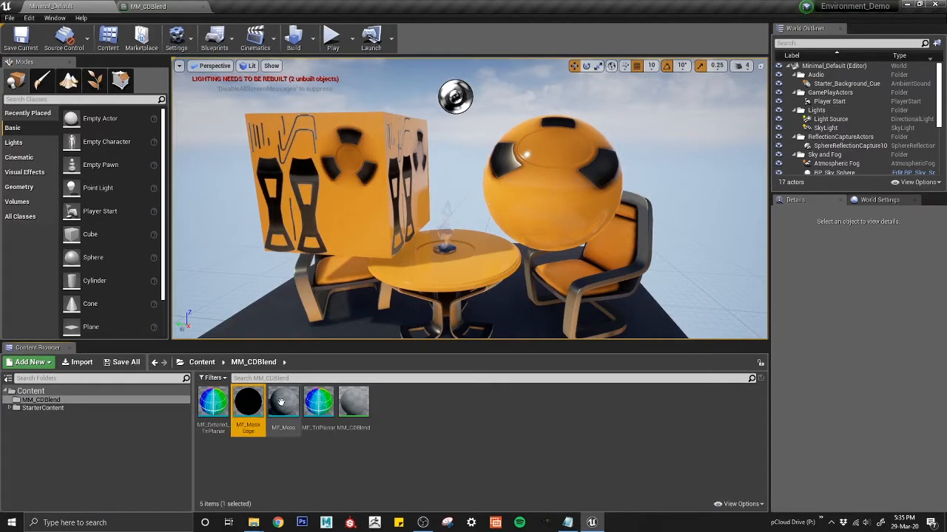
{"action": "left_click", "coordinate": [333, 406]}
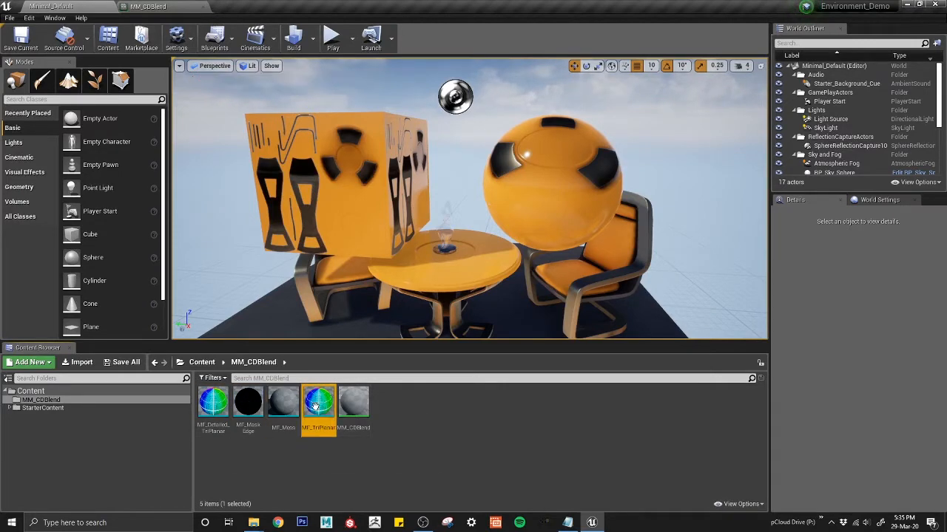
{"action": "left_click", "coordinate": [213, 405], "text": "ctrl"}
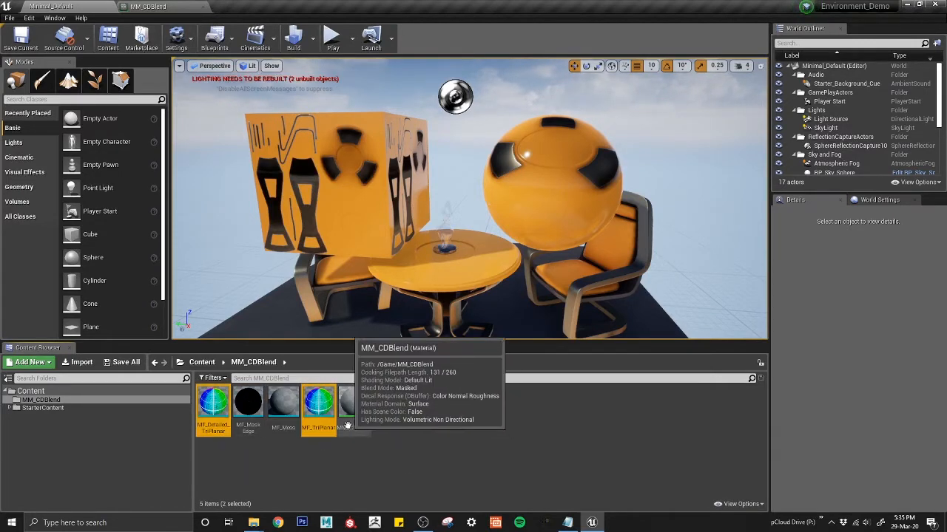
{"action": "left_click", "coordinate": [248, 406]}
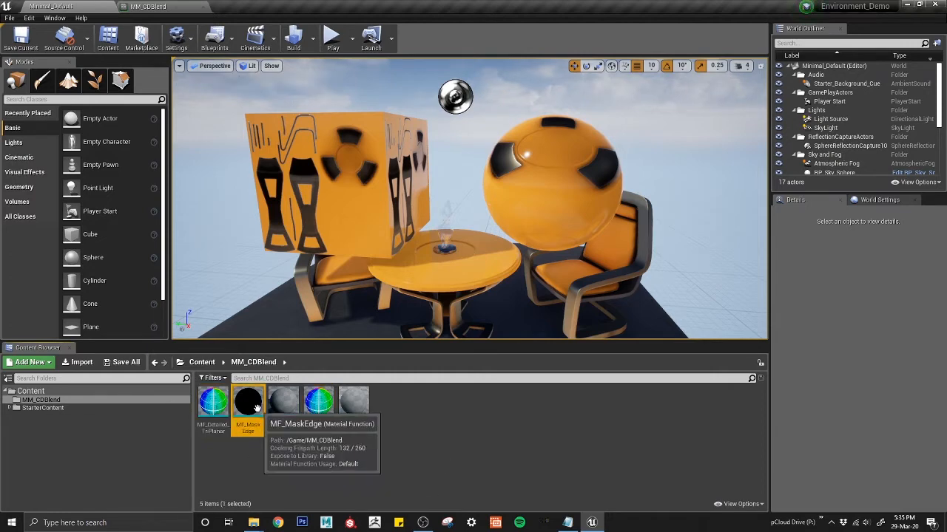
{"action": "left_click", "coordinate": [284, 405], "text": "ctrl"}
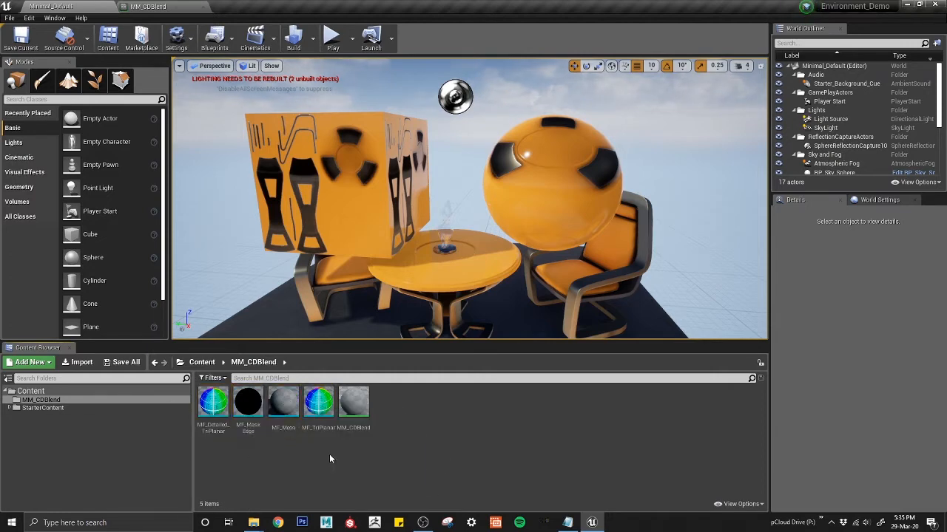
Step: In the MM_CDBlend graph, assign MF_Moss to the Replace_MossFunction node and connect its BaseColor, NormalMap, TilingScale and FuzzyShading_Switch inputs
{"action": "left_click", "coordinate": [148, 6]}
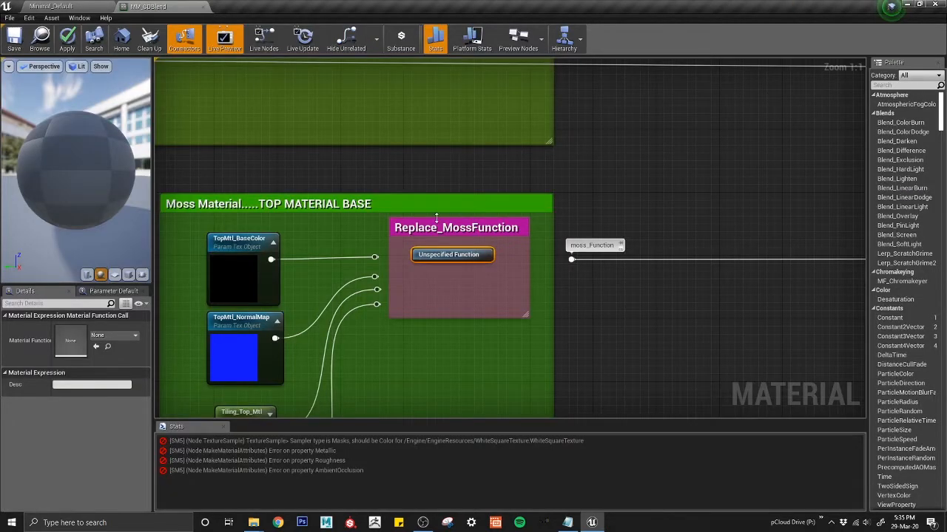
{"action": "left_click", "coordinate": [113, 336]}
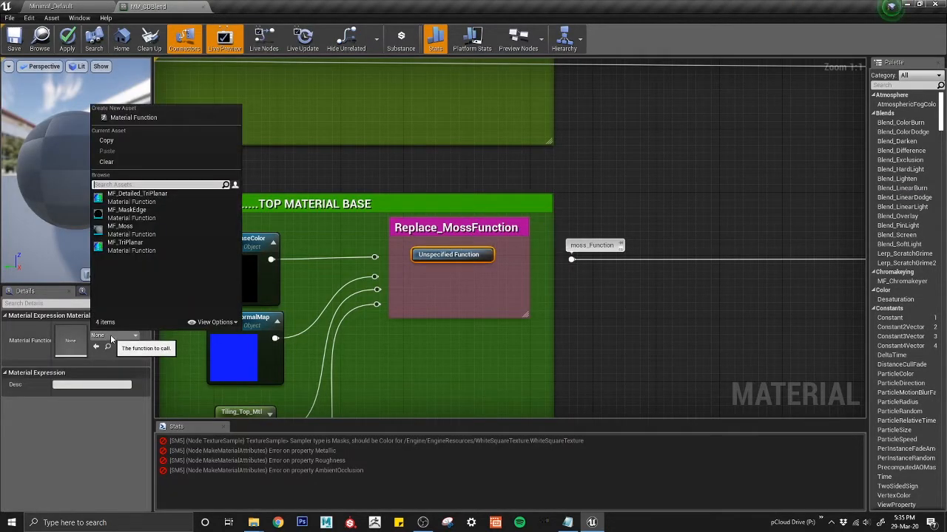
{"action": "left_click", "coordinate": [126, 230]}
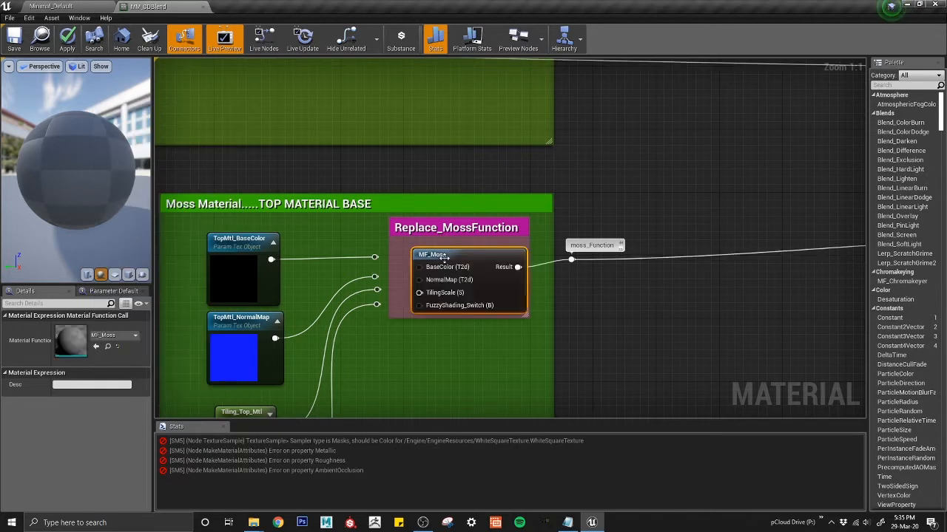
{"action": "left_click_drag", "start_coordinate": [444, 257], "coordinate": [445, 249]}
{"action": "left_click_drag", "start_coordinate": [372, 257], "coordinate": [429, 260]}
{"action": "left_click_drag", "start_coordinate": [375, 275], "coordinate": [420, 285]}
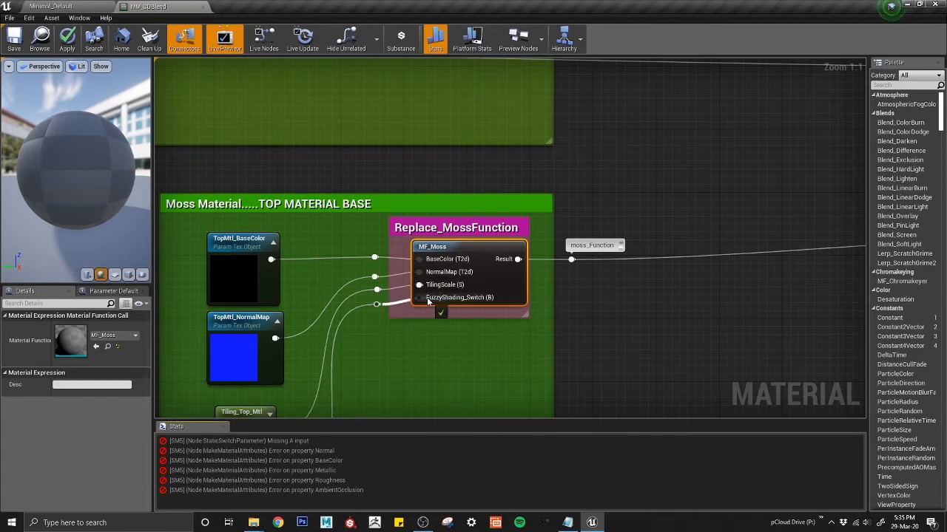
Step: In the discoloration section, assign MF_MaskEdge to the Unspecified Function node inside the Replace_MaskEdgeFunction comment
{"action": "scroll", "coordinate": [426, 297], "scroll_direction": "down", "scroll_amount": 5}
{"action": "scroll", "coordinate": [429, 297], "scroll_direction": "up", "scroll_amount": 5}
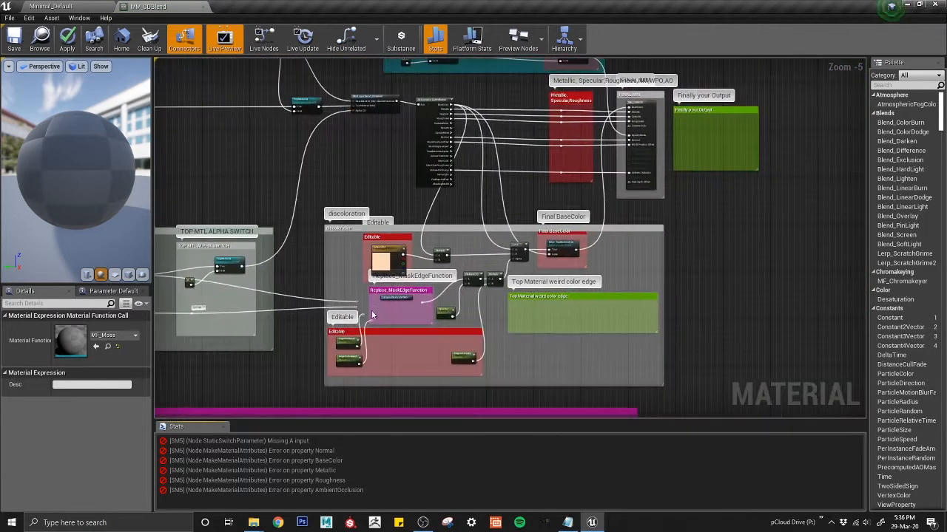
{"action": "left_click", "coordinate": [426, 280]}
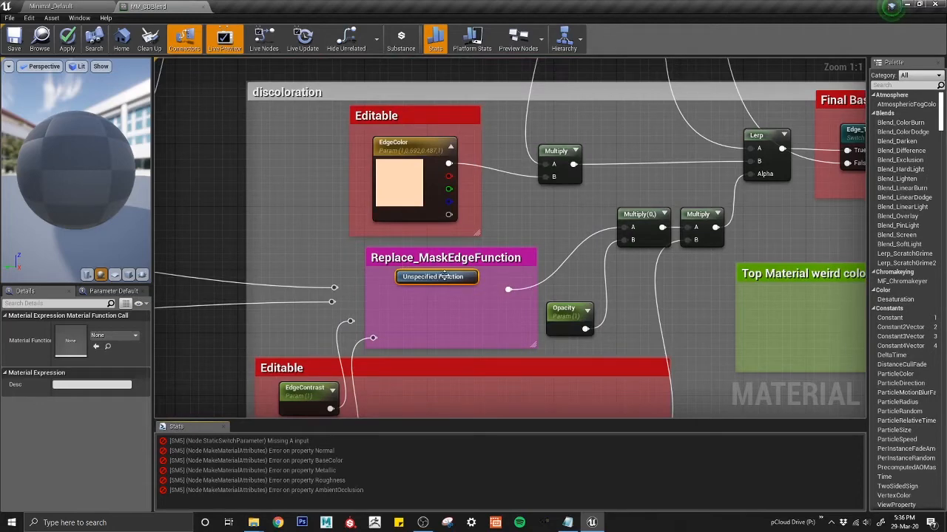
{"action": "left_click", "coordinate": [115, 335]}
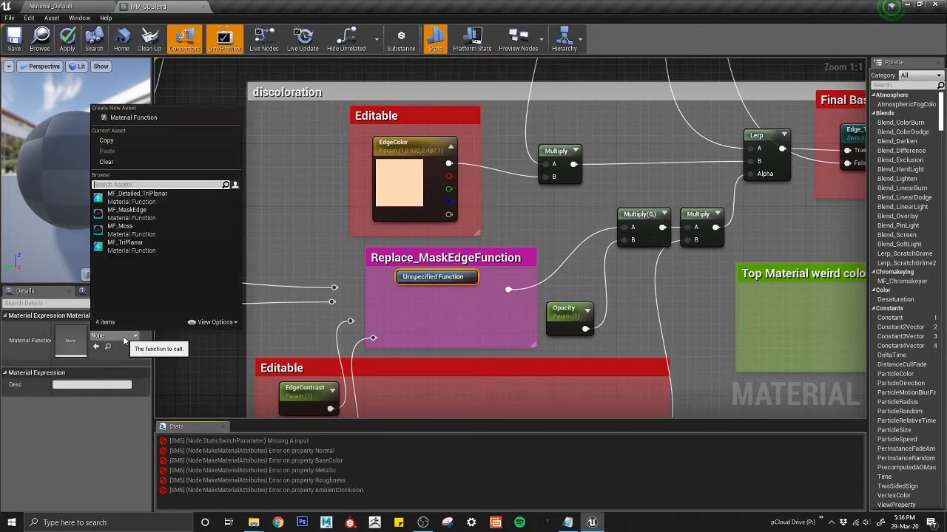
{"action": "left_click", "coordinate": [129, 219]}
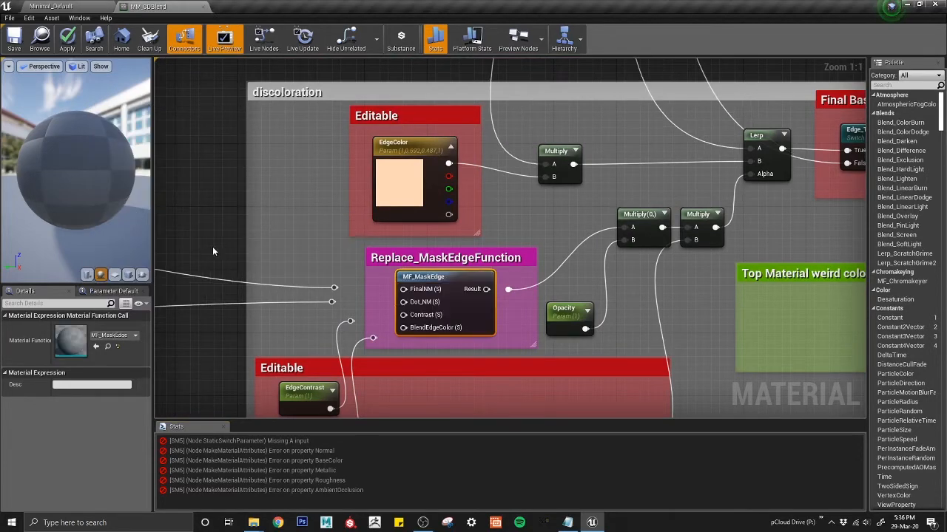
Step: Connect MF_MaskEdge's Result output and its FinalNM, Dot_NM, Contrast and BlendEdgeColor inputs to the neighbouring reroute points
{"action": "left_click_drag", "start_coordinate": [486, 290], "coordinate": [509, 289]}
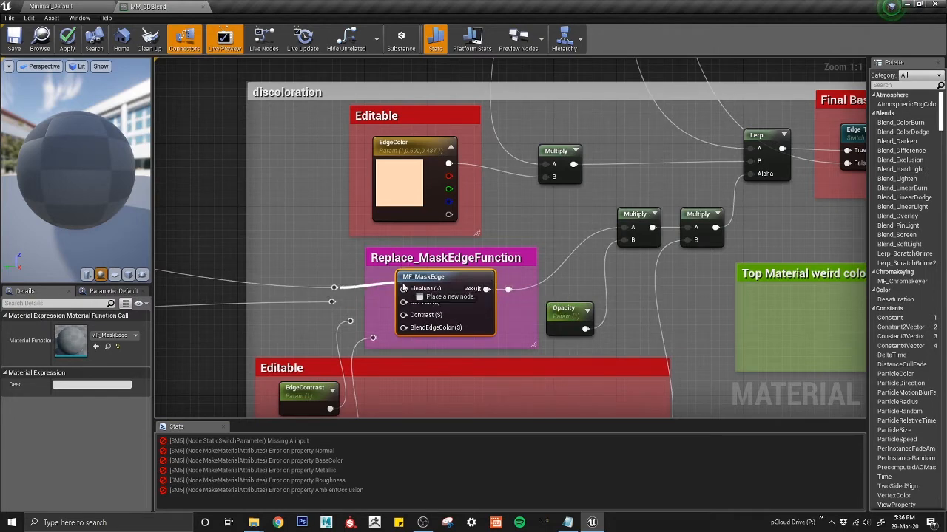
{"action": "left_click_drag", "start_coordinate": [331, 301], "coordinate": [406, 304]}
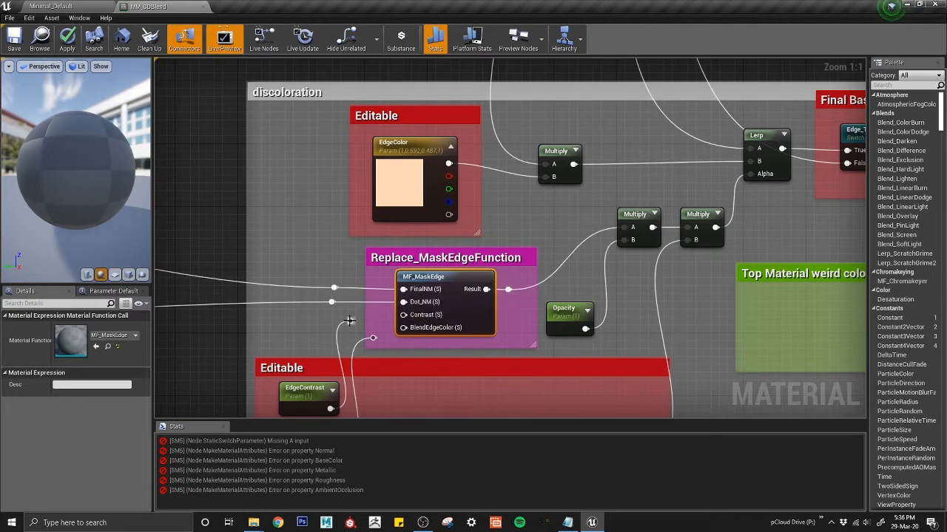
{"action": "left_click_drag", "start_coordinate": [350, 321], "coordinate": [407, 330]}
Step: Identify MF_Detailed_TriPlanar and MF_TriPlanar in the level editor's MM_CDBlend folder and return to the material graph
{"action": "scroll", "coordinate": [412, 325], "scroll_direction": "down", "scroll_amount": 10}
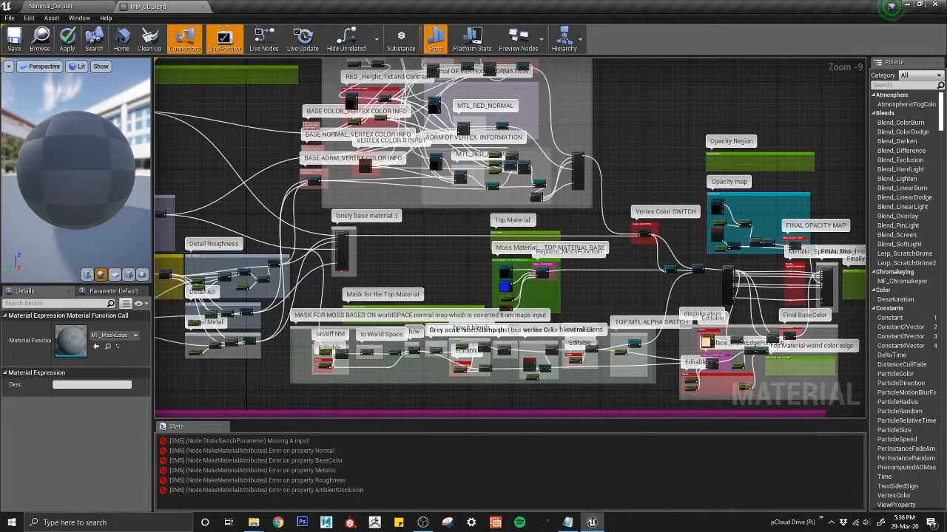
{"action": "right_click_drag", "start_coordinate": [226, 331], "coordinate": [637, 287]}
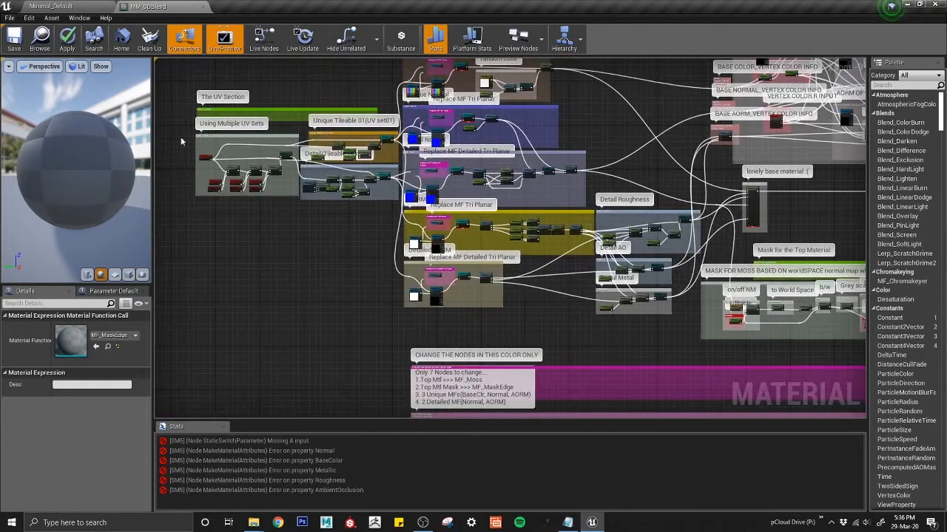
{"action": "left_click", "coordinate": [51, 6]}
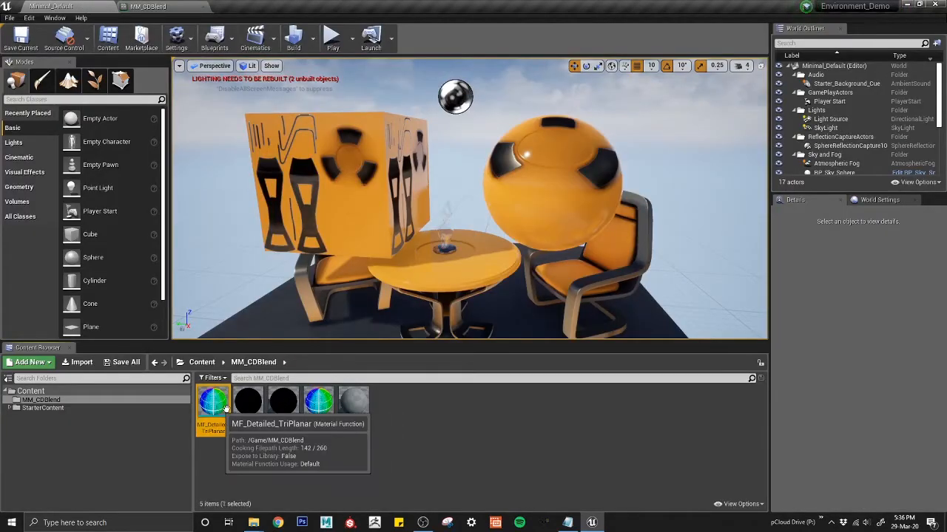
{"action": "left_click", "coordinate": [319, 403], "text": "ctrl"}
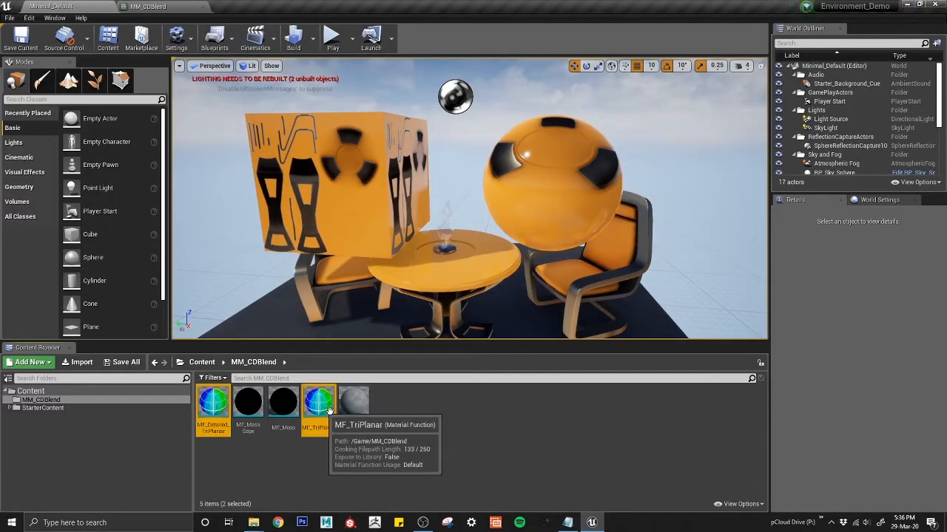
{"action": "left_click", "coordinate": [158, 5]}
Step: Select the Unspecified Function nodes in UniqueBaseColor, Unique Normal and AORM together and assign MF_TriPlanar to them
{"action": "scroll", "coordinate": [478, 214], "scroll_direction": "up", "scroll_amount": 5}
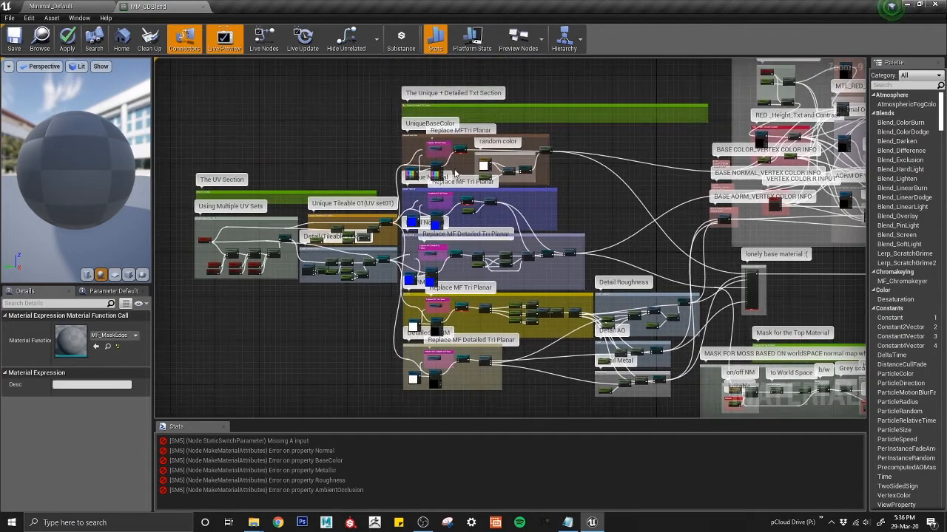
{"action": "scroll", "coordinate": [429, 222], "scroll_direction": "up", "scroll_amount": 4}
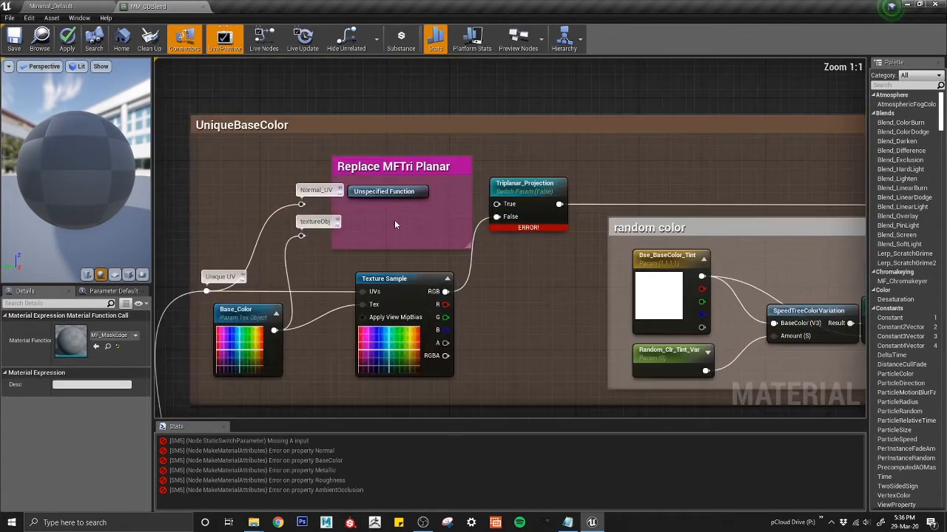
{"action": "right_click_drag", "start_coordinate": [394, 220], "coordinate": [448, 257]}
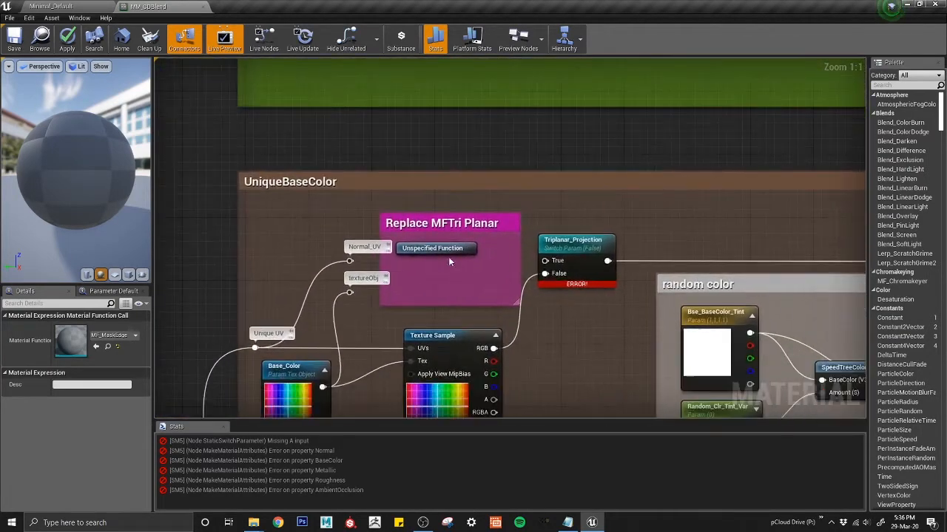
{"action": "left_click", "coordinate": [447, 251]}
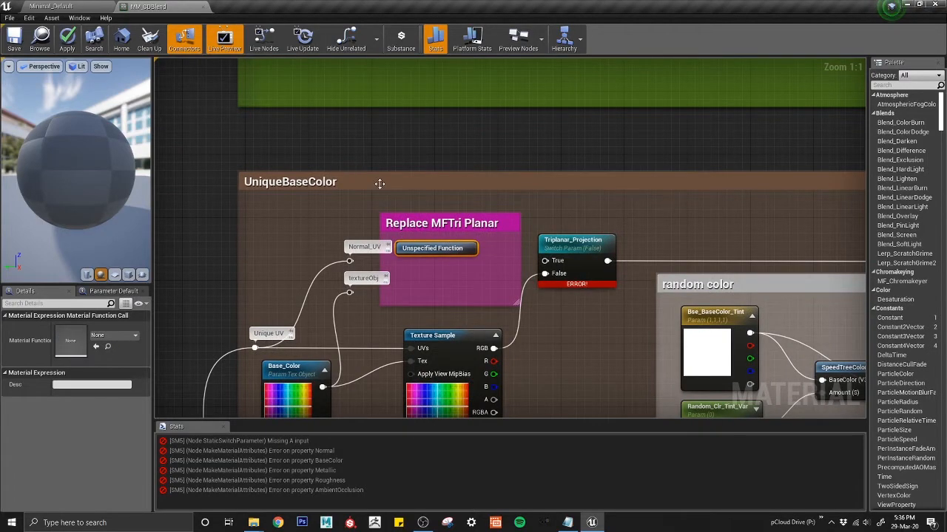
{"action": "scroll", "coordinate": [308, 281], "scroll_direction": "down", "scroll_amount": 4}
{"action": "right_click_drag", "start_coordinate": [337, 349], "coordinate": [374, 229]}
{"action": "scroll", "coordinate": [373, 229], "scroll_direction": "up", "scroll_amount": 4}
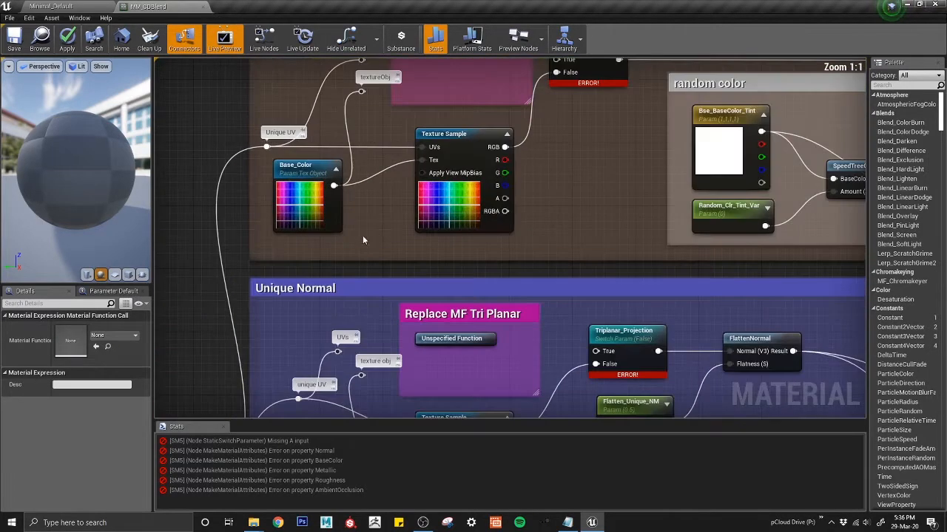
{"action": "right_click_drag", "start_coordinate": [426, 334], "coordinate": [432, 257]}
{"action": "left_click", "coordinate": [453, 257]}
{"action": "right_click_drag", "start_coordinate": [474, 346], "coordinate": [427, 204]}
{"action": "right_click_drag", "start_coordinate": [392, 336], "coordinate": [443, 153]}
{"action": "right_click_drag", "start_coordinate": [423, 295], "coordinate": [416, 149]}
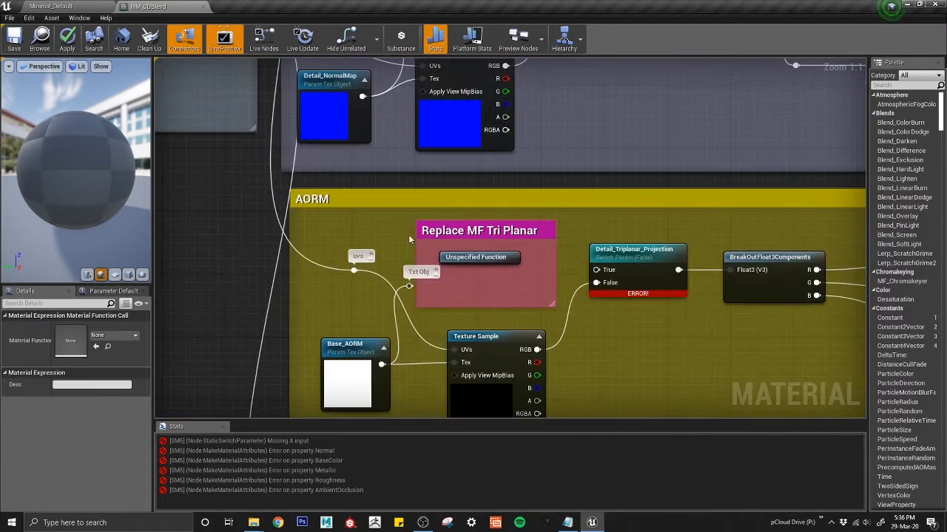
{"action": "left_click", "coordinate": [446, 259]}
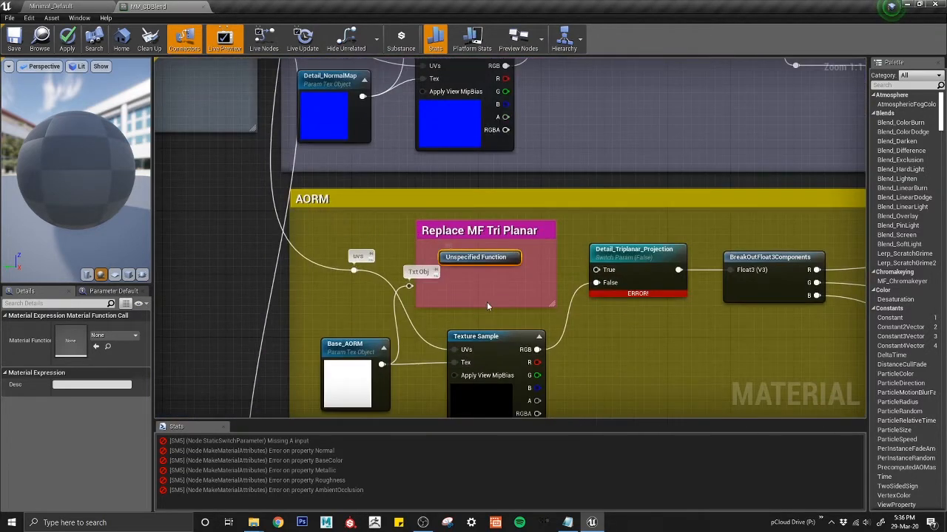
{"action": "right_click_drag", "start_coordinate": [490, 333], "coordinate": [442, 199]}
{"action": "scroll", "coordinate": [442, 200], "scroll_direction": "down", "scroll_amount": 1}
{"action": "right_click_drag", "start_coordinate": [480, 298], "coordinate": [471, 380]}
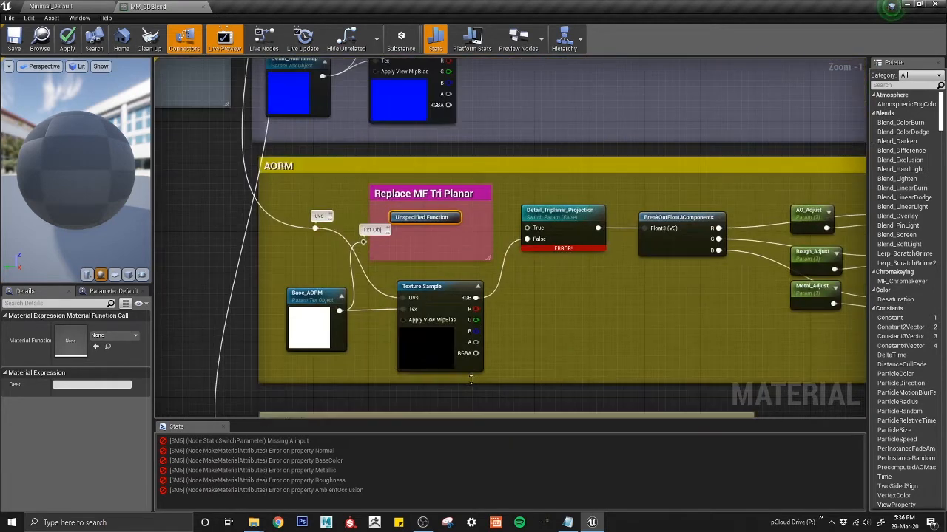
{"action": "left_click", "coordinate": [114, 335]}
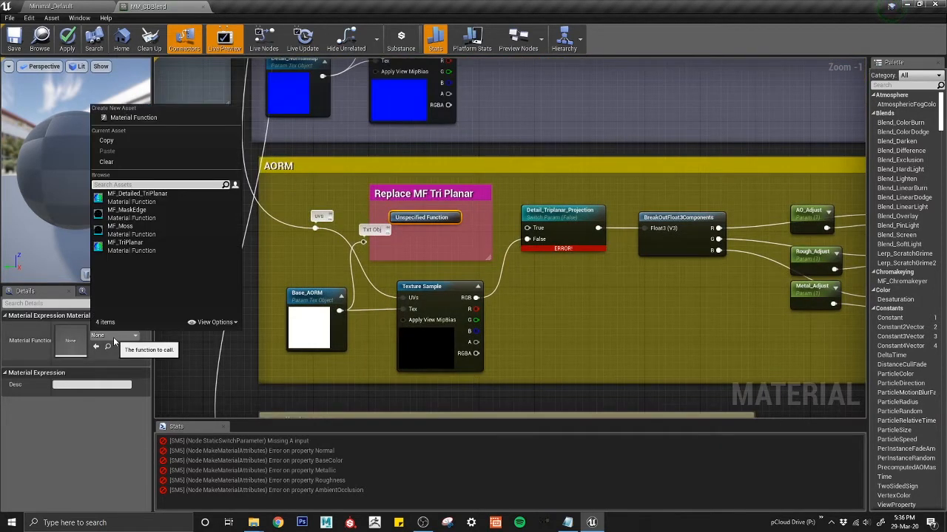
{"action": "left_click", "coordinate": [134, 246]}
Step: In the AORM section, connect Txt Obj and uvs to MF_TriPlanar's inputs and its Result to the projection switch's True input
{"action": "scroll", "coordinate": [357, 202], "scroll_direction": "up", "scroll_amount": 1}
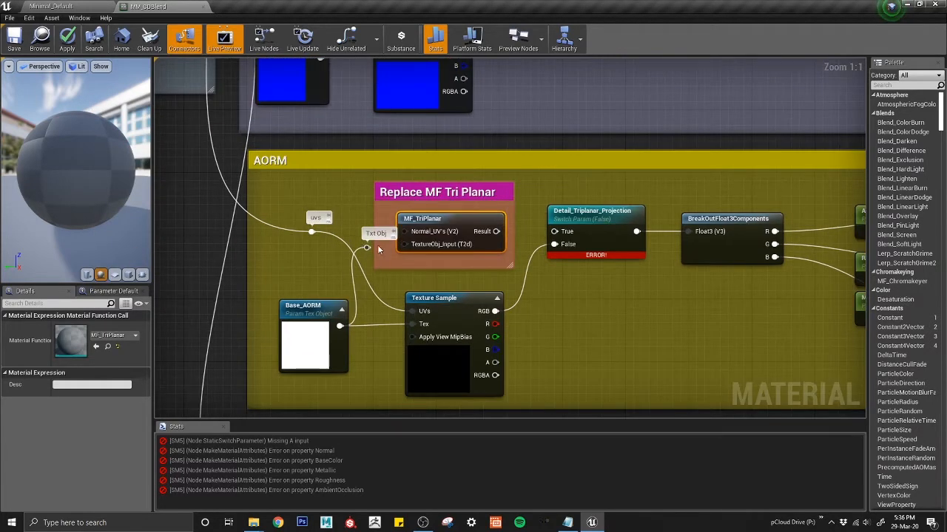
{"action": "left_click_drag", "start_coordinate": [367, 247], "coordinate": [404, 244]}
{"action": "left_click_drag", "start_coordinate": [311, 232], "coordinate": [411, 232]}
{"action": "left_click_drag", "start_coordinate": [496, 231], "coordinate": [570, 233]}
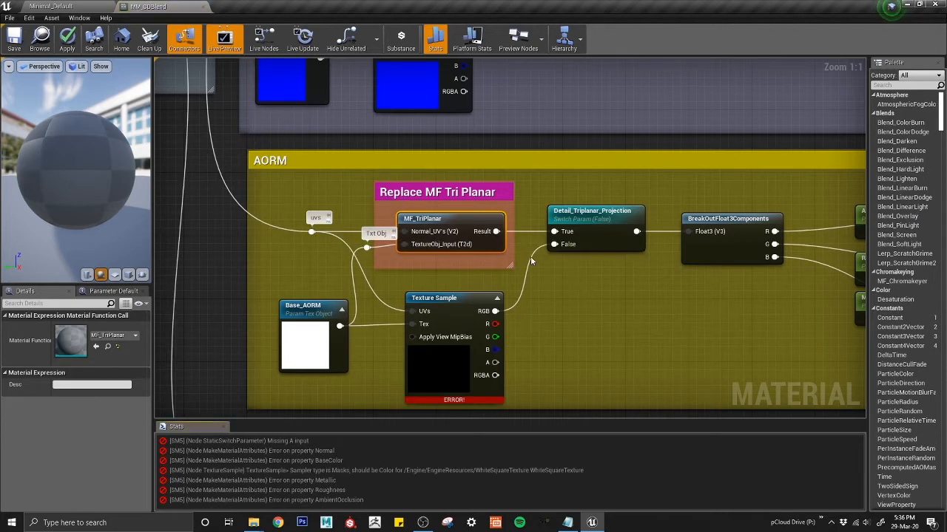
Step: In UniqueBaseColor, connect MF_TriPlanar's Result to Triplanar_Projection's True input, align the node, and connect Normal_UV and textureObj to its inputs
{"action": "right_click_drag", "start_coordinate": [525, 255], "coordinate": [562, 284]}
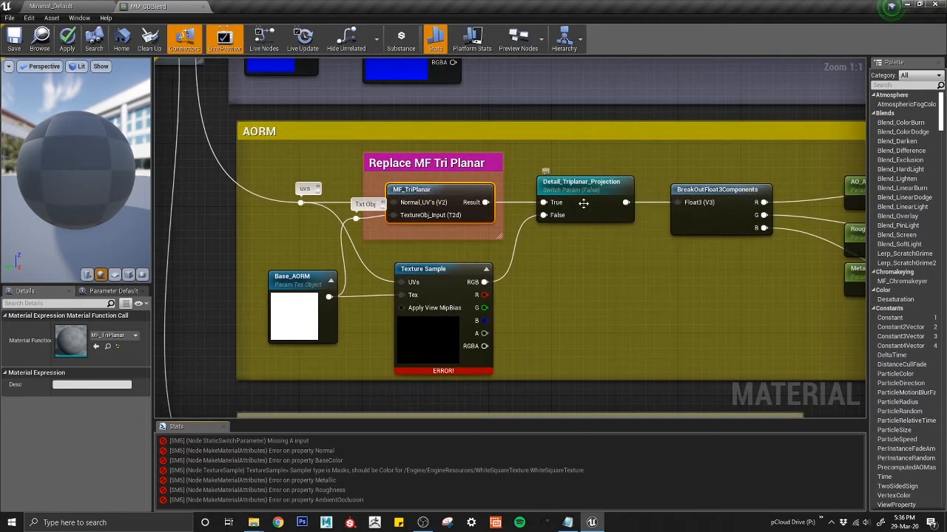
{"action": "right_click_drag", "start_coordinate": [558, 248], "coordinate": [506, 415]}
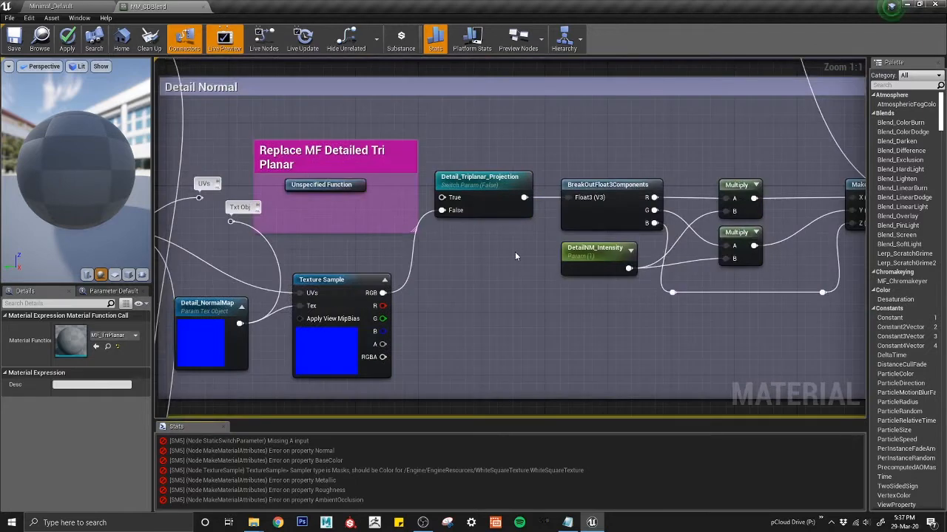
{"action": "right_click_drag", "start_coordinate": [515, 256], "coordinate": [526, 417]}
{"action": "left_click", "coordinate": [550, 270]}
{"action": "right_click_drag", "start_coordinate": [472, 213], "coordinate": [511, 435]}
{"action": "left_click_drag", "start_coordinate": [453, 218], "coordinate": [518, 220]}
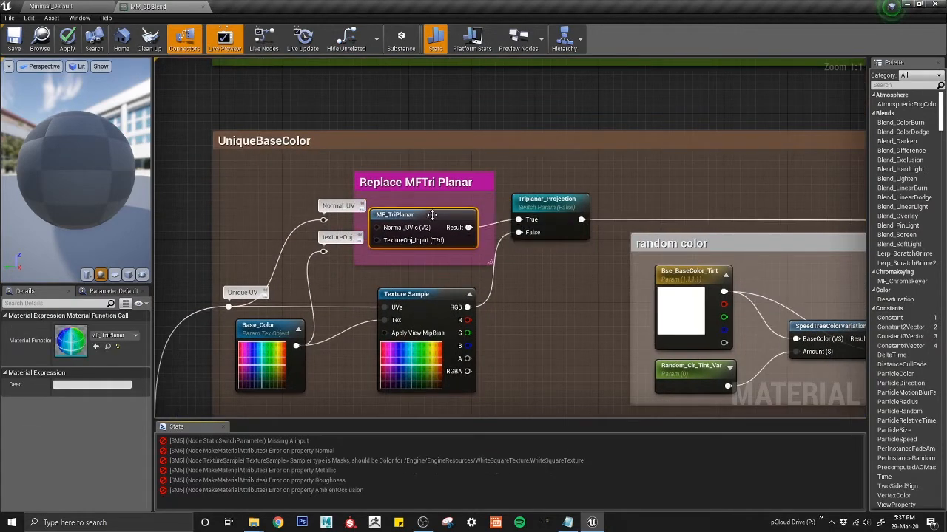
{"action": "mouse_move", "coordinate": [432, 214]}
{"action": "left_mouse_down"}
{"action": "mouse_move", "coordinate": [466, 209]}
{"action": "mouse_move", "coordinate": [439, 207]}
{"action": "left_mouse_up"}
{"action": "left_click_drag", "start_coordinate": [323, 220], "coordinate": [388, 223]}
{"action": "left_click_drag", "start_coordinate": [323, 252], "coordinate": [383, 238]}
{"action": "right_click_drag", "start_coordinate": [555, 382], "coordinate": [547, 375]}
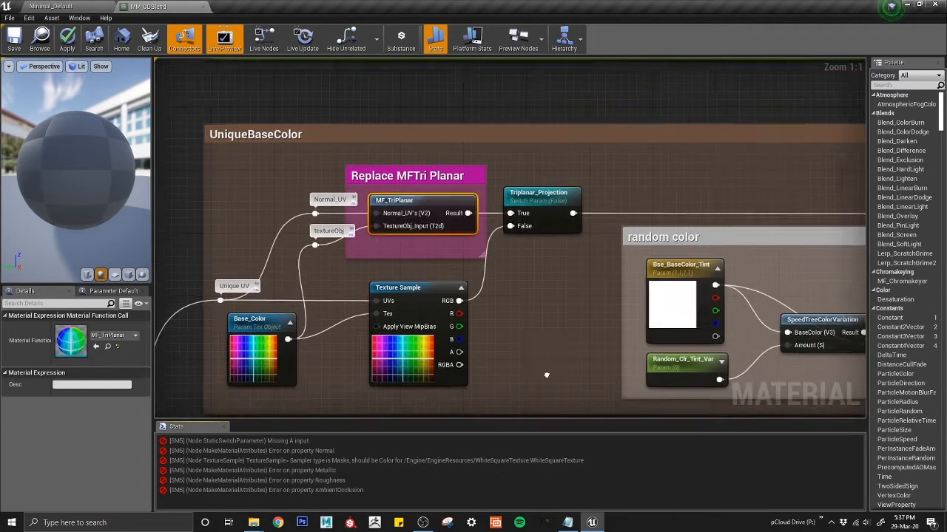
Step: In Unique Normal, connect MF_TriPlanar's Result to Triplanar_Projection's True input, and the texture obj and UVs reroutes to its inputs
{"action": "scroll", "coordinate": [547, 375], "scroll_direction": "down", "scroll_amount": 2}
{"action": "left_click", "coordinate": [508, 186]}
{"action": "scroll", "coordinate": [509, 190], "scroll_direction": "down", "scroll_amount": 1}
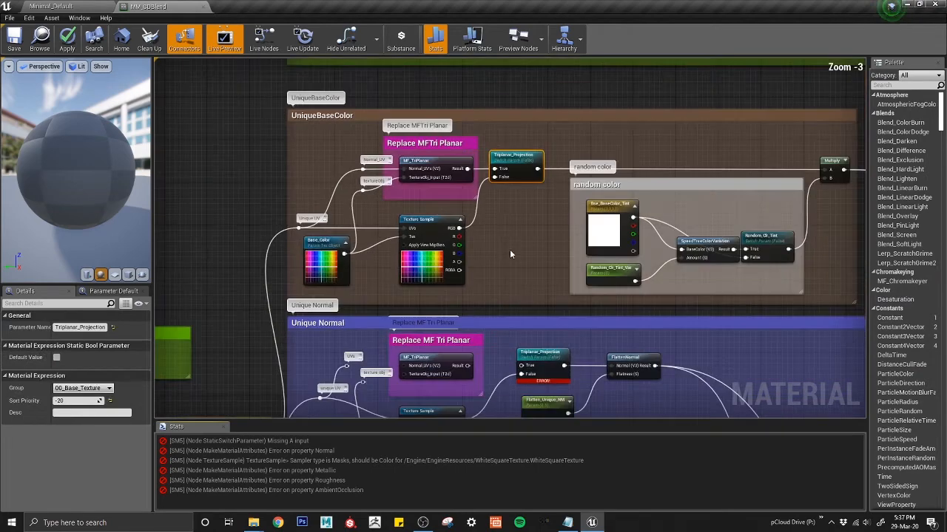
{"action": "right_click_drag", "start_coordinate": [521, 309], "coordinate": [510, 185]}
{"action": "scroll", "coordinate": [540, 225], "scroll_direction": "up", "scroll_amount": 3}
{"action": "left_click_drag", "start_coordinate": [412, 245], "coordinate": [495, 246]}
{"action": "right_click_drag", "start_coordinate": [408, 255], "coordinate": [496, 260]}
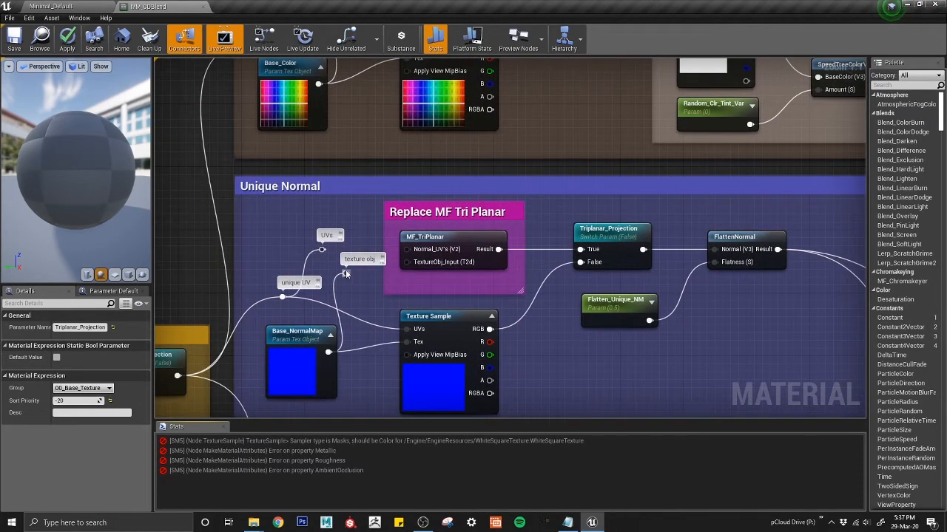
{"action": "left_click_drag", "start_coordinate": [345, 270], "coordinate": [414, 264]}
{"action": "left_click_drag", "start_coordinate": [322, 249], "coordinate": [414, 249]}
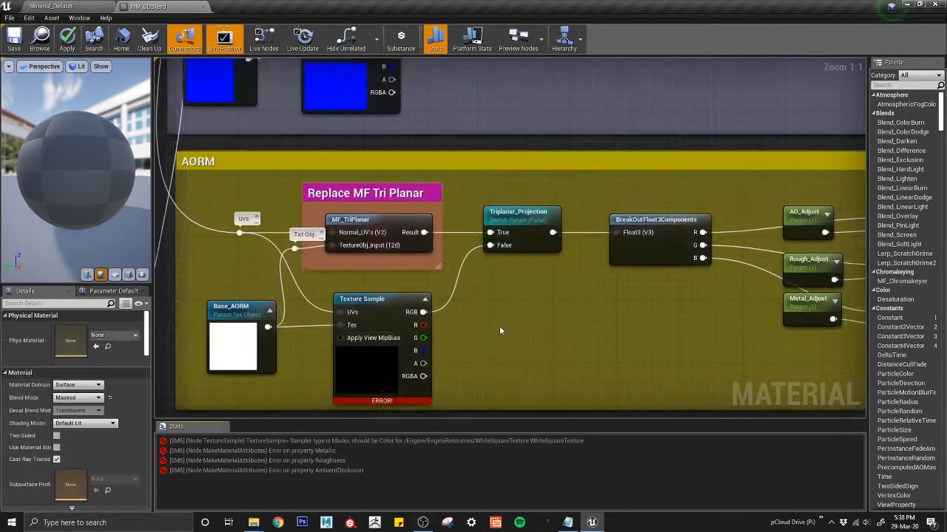
Step: Compare the triplanar projection switch parameters used in the AORM, Detail Normal and Detailed AORM sections
{"action": "right_click_drag", "start_coordinate": [500, 331], "coordinate": [503, 309]}
{"action": "left_click_drag", "start_coordinate": [495, 190], "coordinate": [493, 187]}
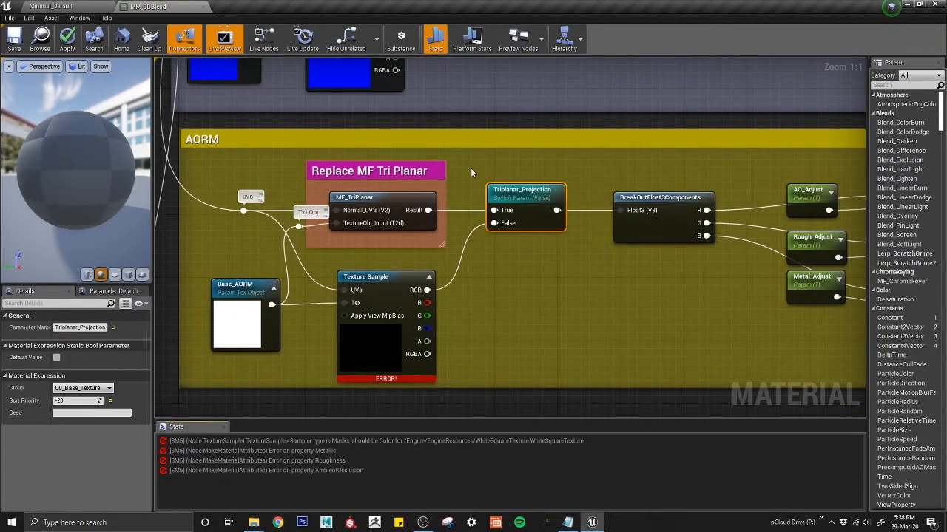
{"action": "right_click_drag", "start_coordinate": [564, 244], "coordinate": [514, 338]}
{"action": "left_click_drag", "start_coordinate": [458, 137], "coordinate": [454, 130]}
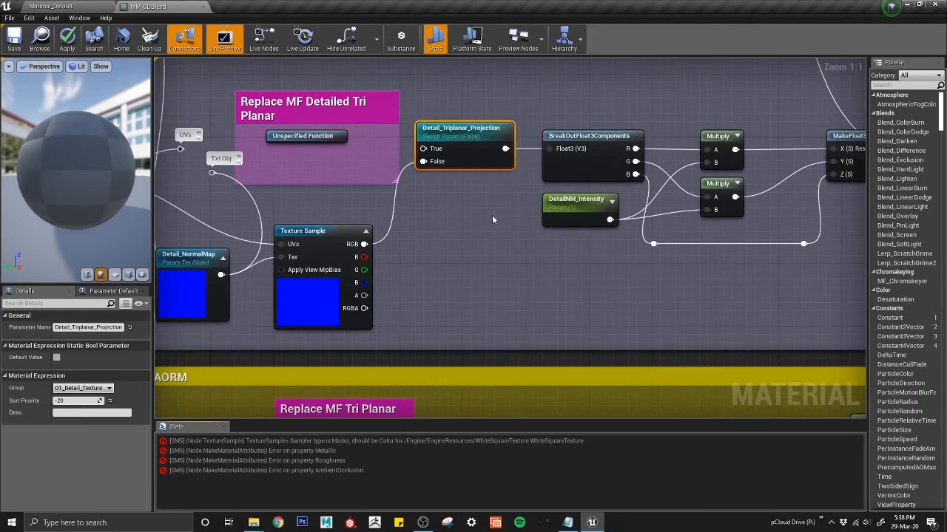
{"action": "right_click_drag", "start_coordinate": [514, 290], "coordinate": [531, 133]}
{"action": "left_click_drag", "start_coordinate": [526, 340], "coordinate": [482, 268]}
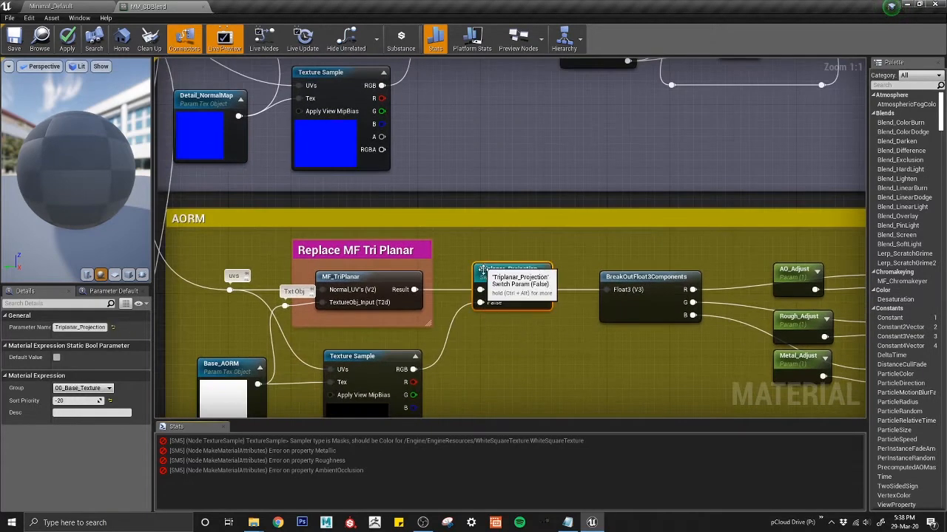
{"action": "right_click_drag", "start_coordinate": [516, 368], "coordinate": [571, 189]}
{"action": "right_click_drag", "start_coordinate": [559, 325], "coordinate": [547, 175]}
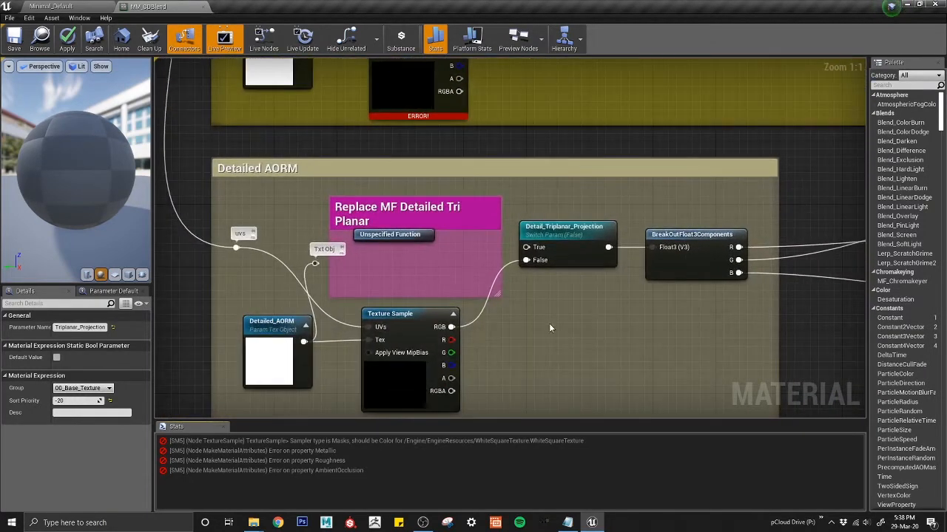
Step: Select the Unspecified Function nodes in Detailed AORM and Detail Normal and assign MF_Detailed_TriPlanar to them
{"action": "right_click_drag", "start_coordinate": [455, 292], "coordinate": [473, 293]}
{"action": "left_click", "coordinate": [420, 251]}
{"action": "right_click_drag", "start_coordinate": [526, 218], "coordinate": [526, 327]}
{"action": "right_click_drag", "start_coordinate": [522, 178], "coordinate": [531, 397]}
{"action": "right_click_drag", "start_coordinate": [478, 211], "coordinate": [489, 353]}
{"action": "right_click_drag", "start_coordinate": [419, 141], "coordinate": [410, 352]}
{"action": "scroll", "coordinate": [506, 196], "scroll_direction": "down", "scroll_amount": 3}
{"action": "right_click_drag", "start_coordinate": [506, 195], "coordinate": [517, 121]}
{"action": "left_click", "coordinate": [128, 336]}
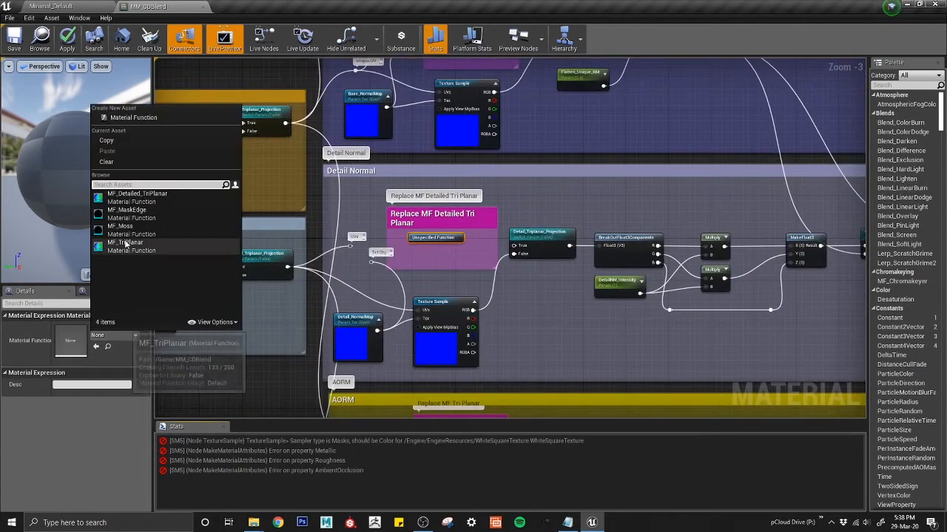
{"action": "left_click", "coordinate": [132, 198]}
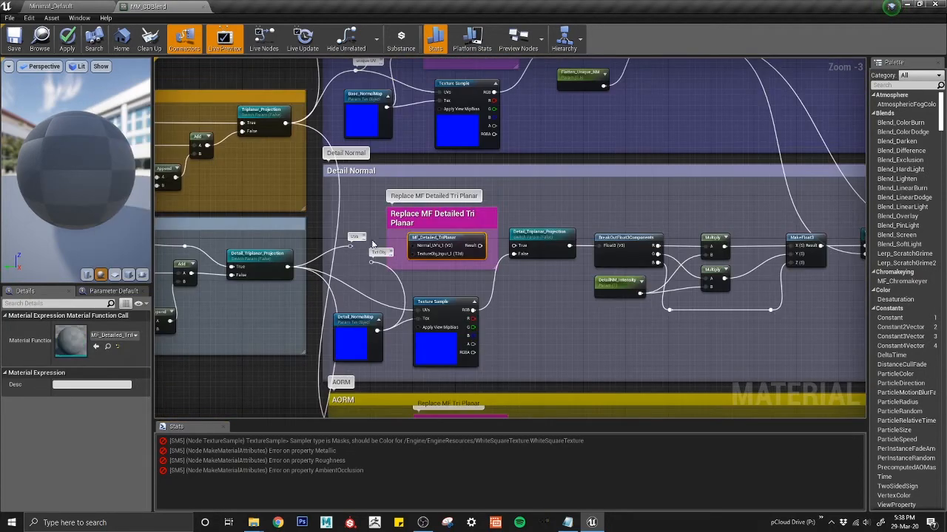
Step: In Detail Normal, connect the UVs and Txt Obj reroutes to MF_Detailed_TriPlanar's inputs and its Result to Detail_Triplanar_Projection's True input
{"action": "scroll", "coordinate": [385, 243], "scroll_direction": "up", "scroll_amount": 3}
{"action": "left_click_drag", "start_coordinate": [342, 249], "coordinate": [433, 249]}
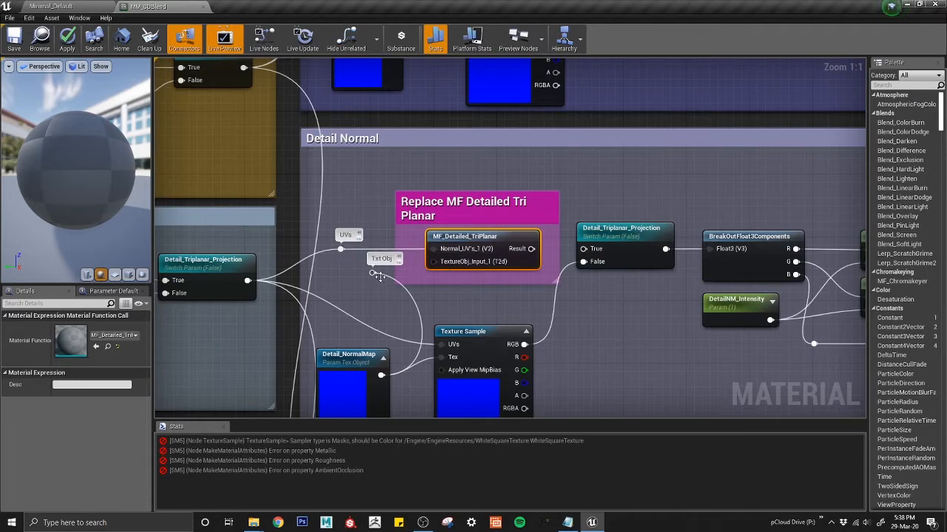
{"action": "left_click_drag", "start_coordinate": [371, 272], "coordinate": [435, 262]}
{"action": "left_click_drag", "start_coordinate": [531, 250], "coordinate": [584, 250]}
Step: In Detailed AORM, connect the Txt Obj and uvs reroutes to MF_Detailed_TriPlanar's inputs and its Result to Detail_Triplanar_Projection's True input
{"action": "scroll", "coordinate": [578, 311], "scroll_direction": "down", "scroll_amount": 1}
{"action": "right_click_drag", "start_coordinate": [570, 352], "coordinate": [558, 268]}
{"action": "right_click_drag", "start_coordinate": [550, 411], "coordinate": [542, 221]}
{"action": "scroll", "coordinate": [520, 218], "scroll_direction": "up", "scroll_amount": 1}
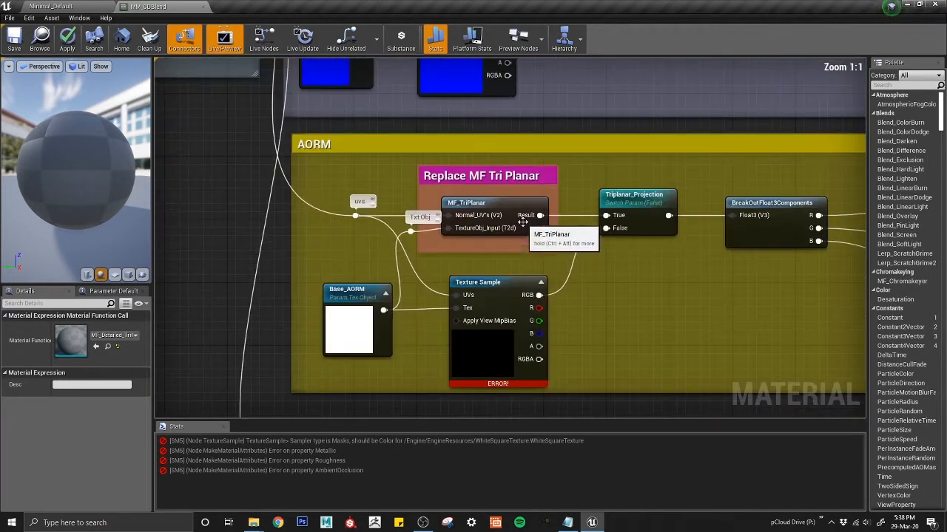
{"action": "right_click_drag", "start_coordinate": [577, 261], "coordinate": [501, 270]}
{"action": "right_click_drag", "start_coordinate": [436, 362], "coordinate": [475, 217]}
{"action": "right_click_drag", "start_coordinate": [495, 335], "coordinate": [498, 134]}
{"action": "left_click_drag", "start_coordinate": [357, 193], "coordinate": [419, 190]}
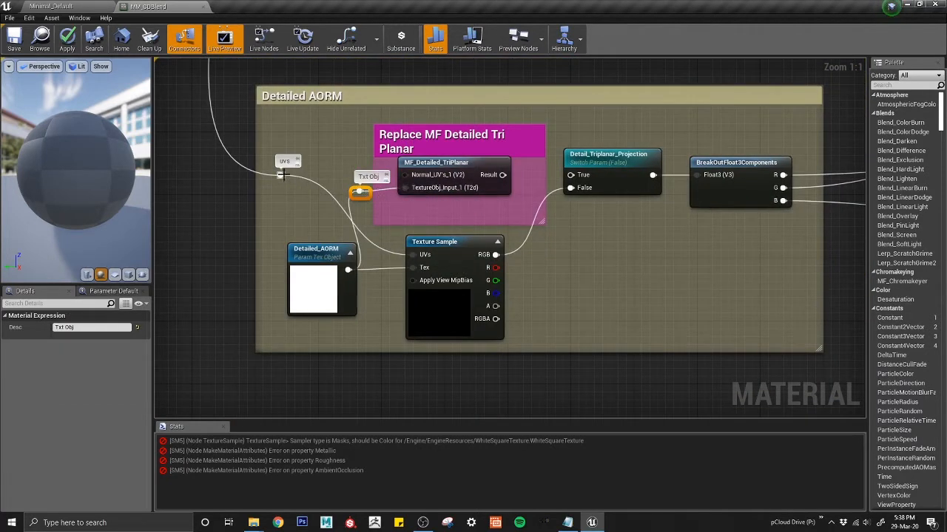
{"action": "left_click_drag", "start_coordinate": [280, 175], "coordinate": [579, 178]}
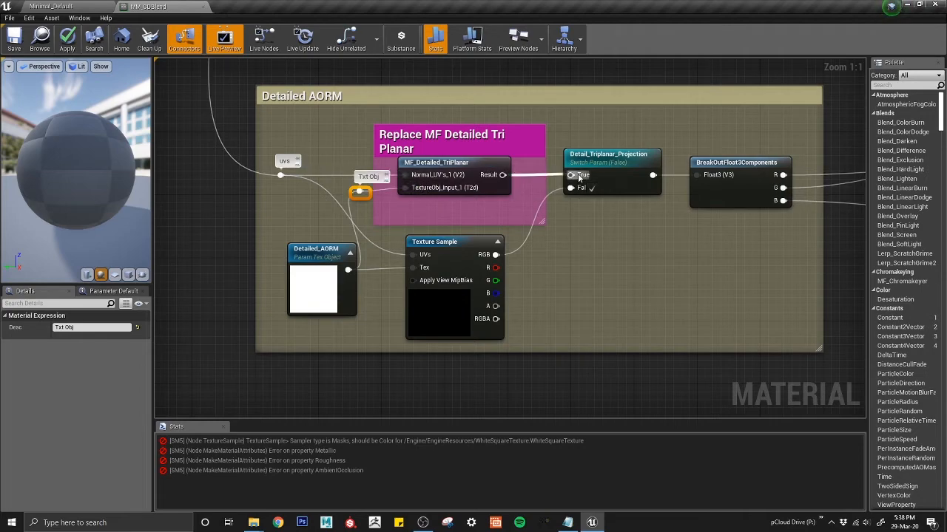
{"action": "left_click", "coordinate": [457, 306]}
Step: Examine the AORM section's MF_TriPlanar node, its connections and its place in the overall material graph
{"action": "scroll", "coordinate": [458, 305], "scroll_direction": "down", "scroll_amount": 5}
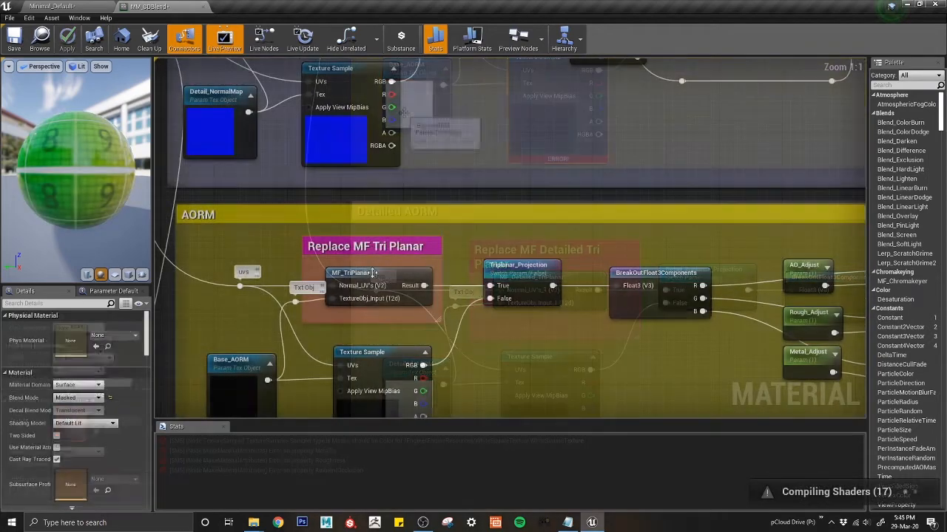
{"action": "scroll", "coordinate": [420, 343], "scroll_direction": "down", "scroll_amount": 6}
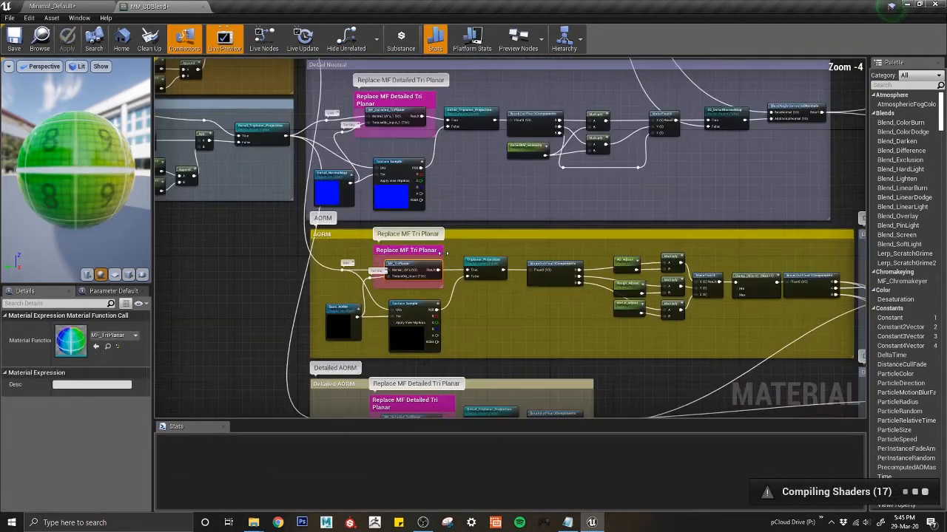
{"action": "scroll", "coordinate": [454, 169], "scroll_direction": "down", "scroll_amount": 2}
{"action": "right_click", "coordinate": [454, 169]}
{"action": "left_click", "coordinate": [271, 350]}
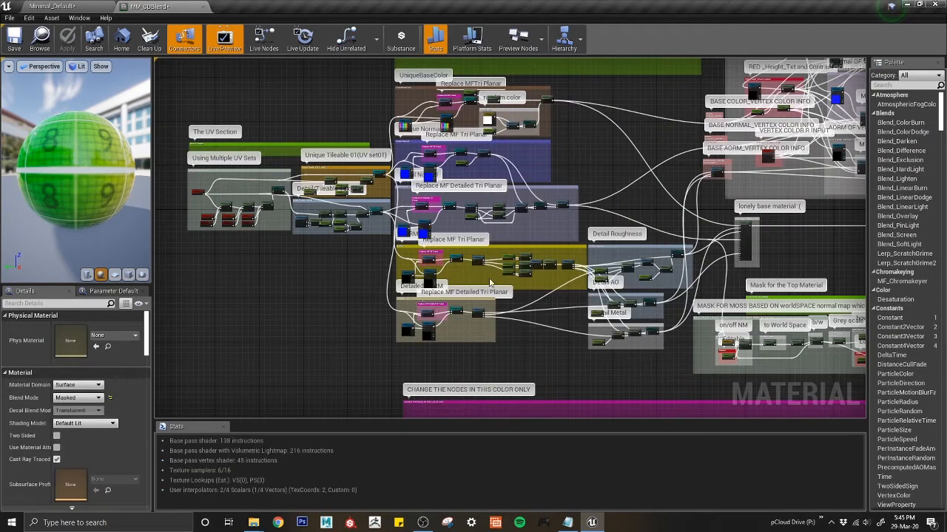
{"action": "scroll", "coordinate": [489, 282], "scroll_direction": "up", "scroll_amount": 8}
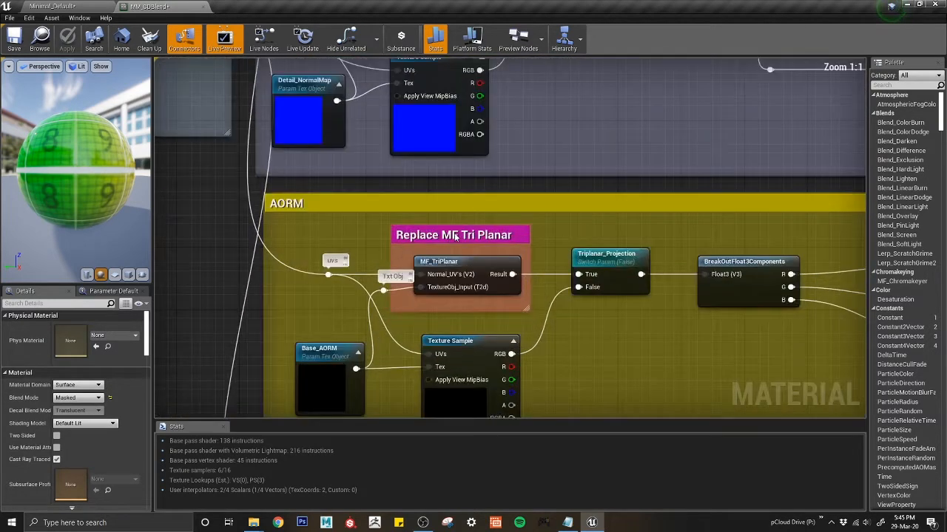
{"action": "left_click", "coordinate": [422, 273]}
{"action": "scroll", "coordinate": [475, 290], "scroll_direction": "down", "scroll_amount": 8}
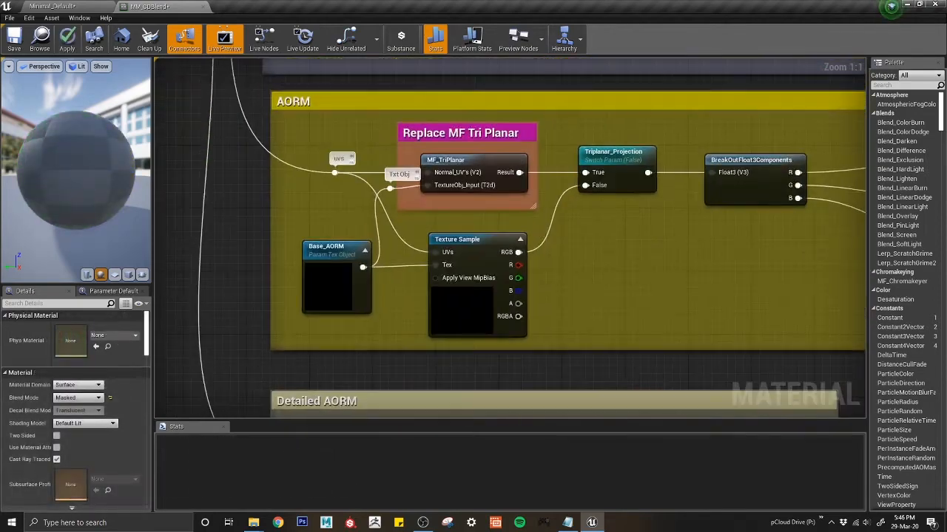
Step: Review the triplanar function nodes and their wiring in the AORM, Detailed AORM and UniqueBaseColor sections
{"action": "right_click_drag", "start_coordinate": [536, 84], "coordinate": [526, 253]}
{"action": "scroll", "coordinate": [524, 208], "scroll_direction": "down", "scroll_amount": 2}
{"action": "right_click_drag", "start_coordinate": [540, 183], "coordinate": [544, 88]}
{"action": "right_click_drag", "start_coordinate": [605, 248], "coordinate": [602, 402]}
{"action": "scroll", "coordinate": [588, 263], "scroll_direction": "down", "scroll_amount": 5}
{"action": "right_click_drag", "start_coordinate": [609, 150], "coordinate": [359, 196]}
{"action": "right_click_drag", "start_coordinate": [670, 301], "coordinate": [403, 190]}
{"action": "right_click_drag", "start_coordinate": [623, 270], "coordinate": [387, 270]}
{"action": "right_click_drag", "start_coordinate": [435, 179], "coordinate": [827, 241]}
{"action": "right_click_drag", "start_coordinate": [210, 281], "coordinate": [496, 339]}
{"action": "scroll", "coordinate": [466, 341], "scroll_direction": "up", "scroll_amount": 6}
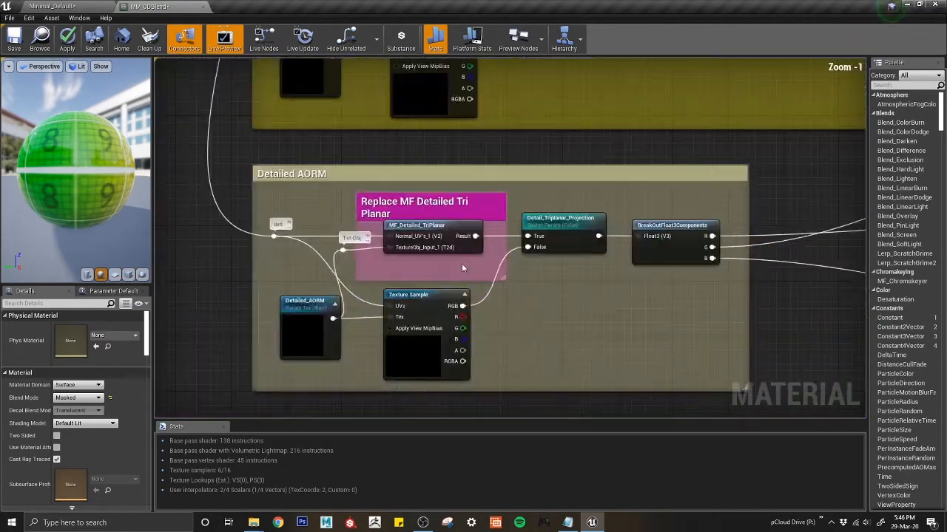
{"action": "right_click_drag", "start_coordinate": [364, 209], "coordinate": [387, 257]}
{"action": "right_click_drag", "start_coordinate": [472, 198], "coordinate": [469, 335]}
{"action": "right_click_drag", "start_coordinate": [423, 178], "coordinate": [438, 344]}
{"action": "right_click_drag", "start_coordinate": [450, 169], "coordinate": [503, 300]}
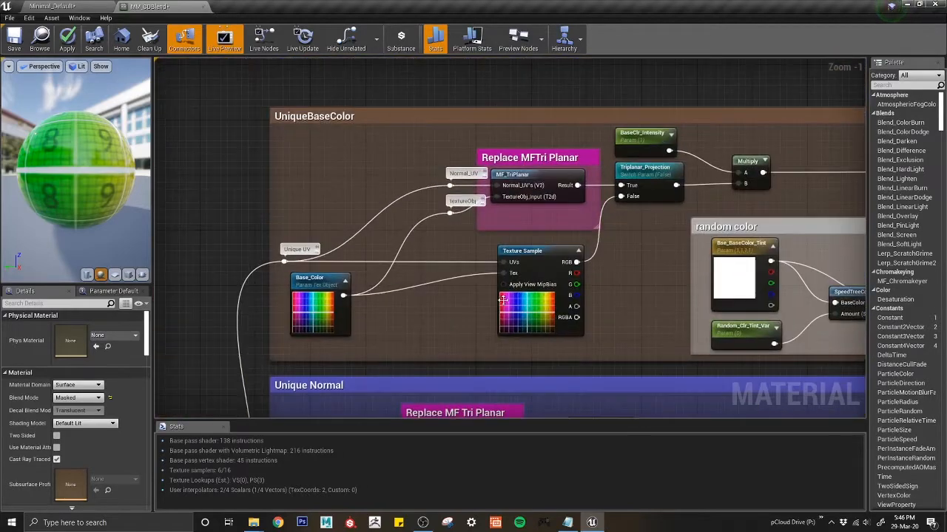
Step: Check the MF_Moss node in Replace_MossFunction and the MF_MaskEdge node in Replace_MaskEdgeFunction
{"action": "scroll", "coordinate": [536, 189], "scroll_direction": "down", "scroll_amount": 5}
{"action": "scroll", "coordinate": [623, 187], "scroll_direction": "up", "scroll_amount": 6}
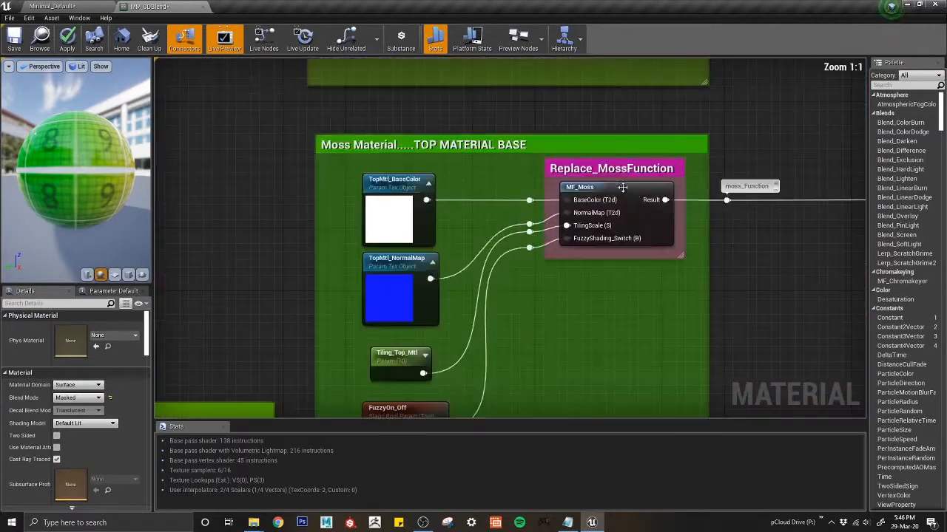
{"action": "right_click_drag", "start_coordinate": [653, 211], "coordinate": [426, 223]}
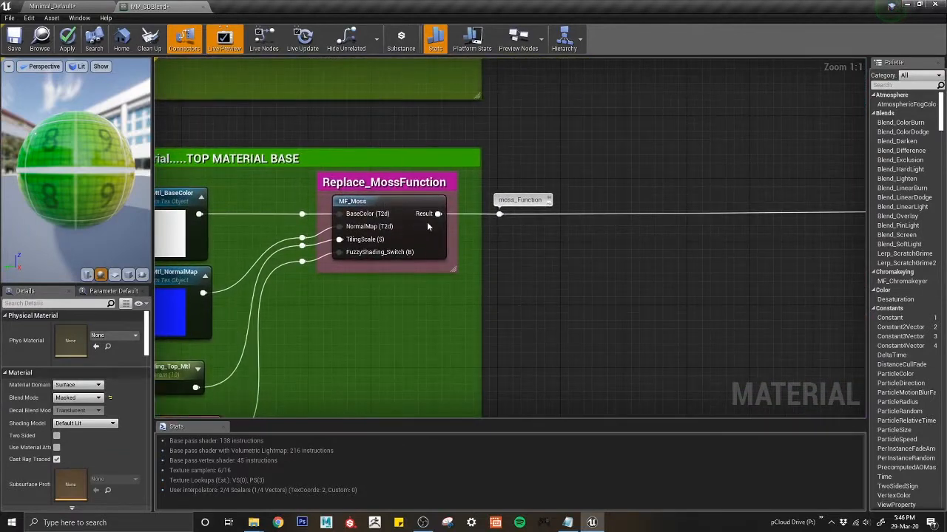
{"action": "scroll", "coordinate": [377, 210], "scroll_direction": "down", "scroll_amount": 6}
{"action": "right_click_drag", "start_coordinate": [522, 250], "coordinate": [343, 147]}
{"action": "scroll", "coordinate": [440, 228], "scroll_direction": "up", "scroll_amount": 6}
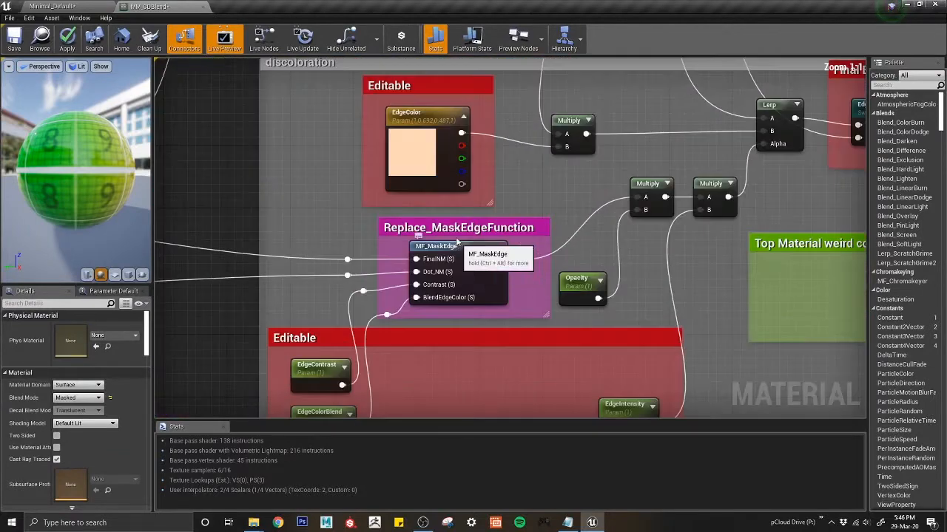
Step: Select the OpacityMap node in the Opacity map section and examine its texture and sampler type
{"action": "scroll", "coordinate": [485, 257], "scroll_direction": "down", "scroll_amount": 5}
{"action": "right_click_drag", "start_coordinate": [541, 176], "coordinate": [377, 324]}
{"action": "right_click_drag", "start_coordinate": [470, 207], "coordinate": [559, 273]}
{"action": "scroll", "coordinate": [559, 272], "scroll_direction": "up", "scroll_amount": 5}
{"action": "right_click_drag", "start_coordinate": [434, 164], "coordinate": [481, 280]}
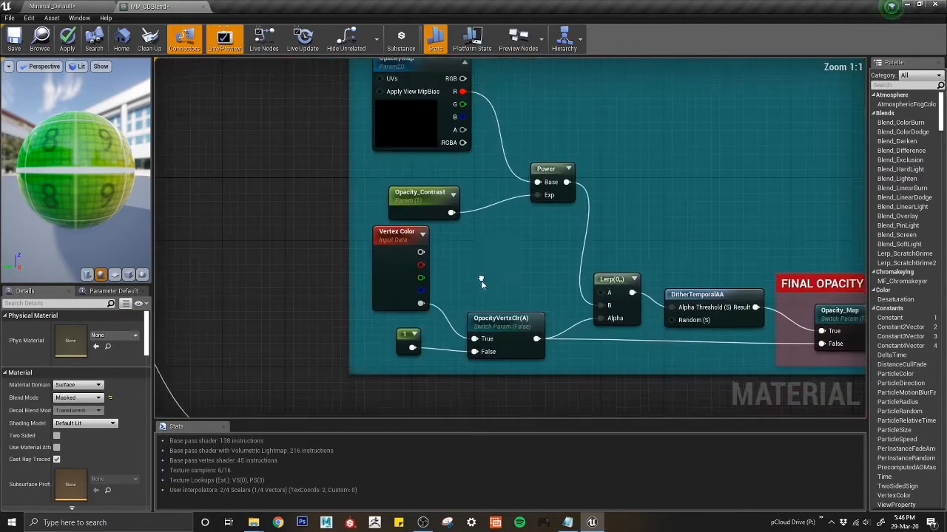
{"action": "left_click", "coordinate": [407, 142]}
{"action": "scroll", "coordinate": [118, 406], "scroll_direction": "down", "scroll_amount": 2}
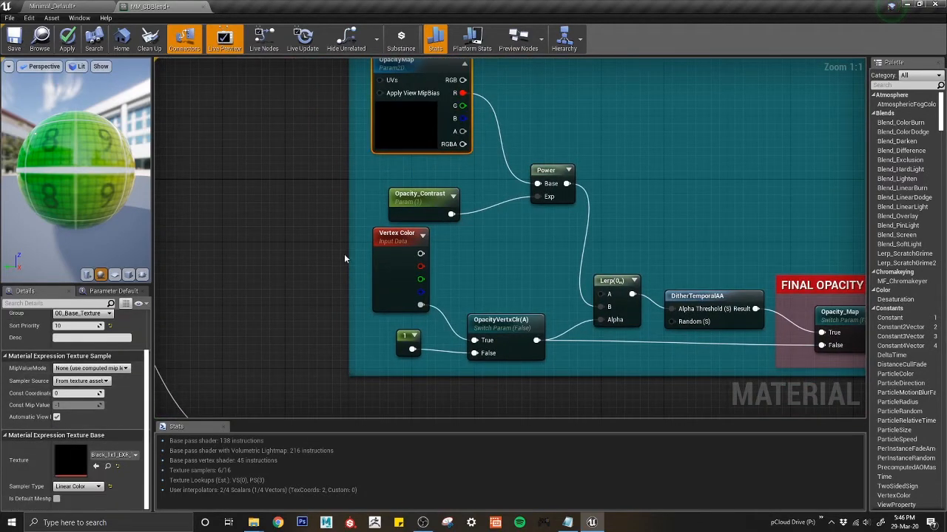
{"action": "scroll", "coordinate": [346, 267], "scroll_direction": "down", "scroll_amount": 6}
{"action": "right_click_drag", "start_coordinate": [350, 302], "coordinate": [441, 281]}
{"action": "scroll", "coordinate": [448, 223], "scroll_direction": "up", "scroll_amount": 6}
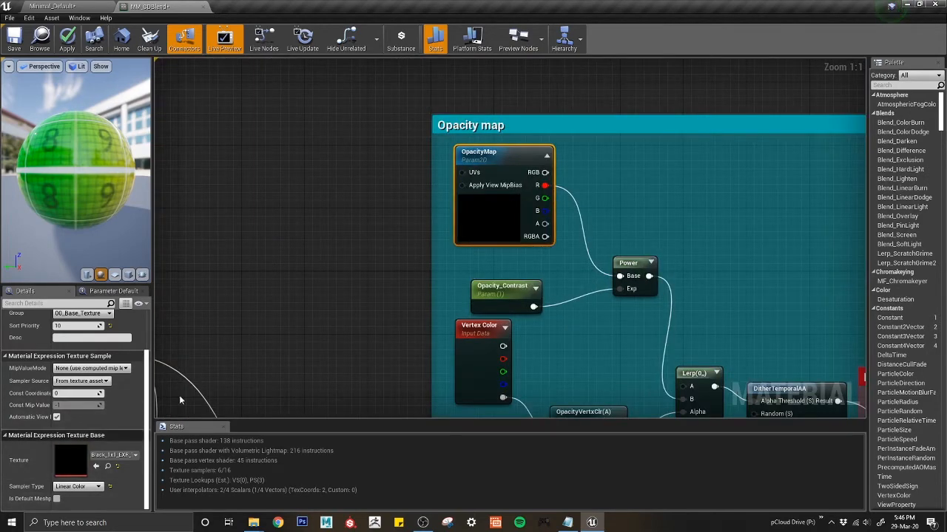
Step: Examine the sampler types of the Texture Samples in AORM and Detailed AORM and of the Detailed_AORM texture parameter
{"action": "scroll", "coordinate": [307, 344], "scroll_direction": "down", "scroll_amount": 6}
{"action": "right_click_drag", "start_coordinate": [296, 363], "coordinate": [858, 140]}
{"action": "right_click_drag", "start_coordinate": [159, 251], "coordinate": [609, 246]}
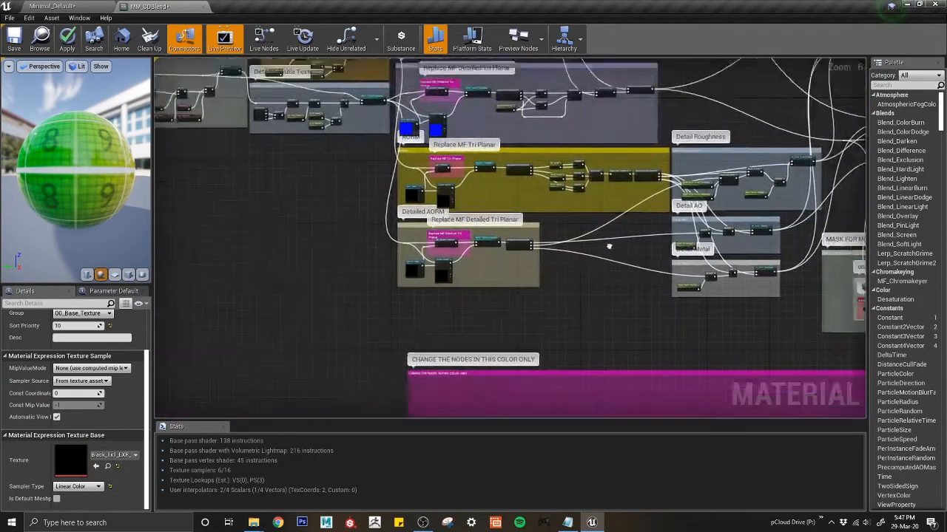
{"action": "scroll", "coordinate": [459, 167], "scroll_direction": "up", "scroll_amount": 6}
{"action": "left_click", "coordinate": [459, 273]}
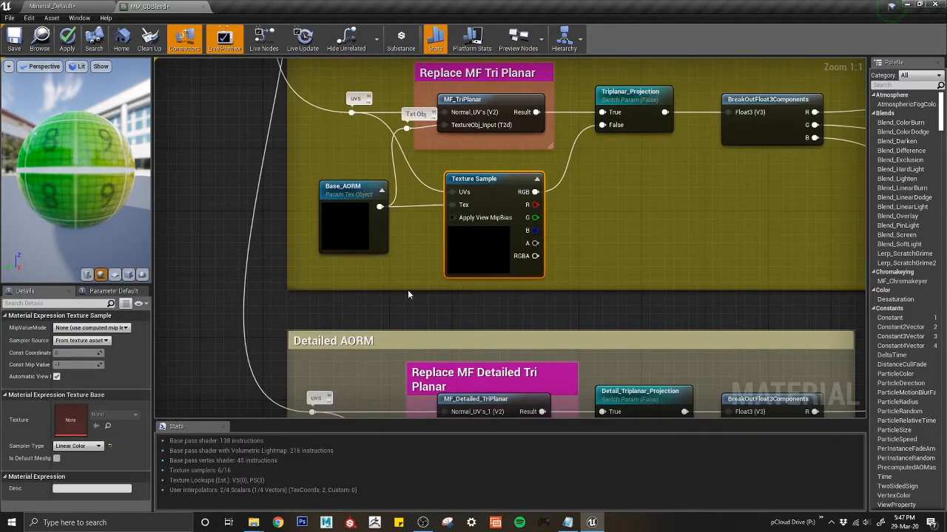
{"action": "scroll", "coordinate": [421, 273], "scroll_direction": "down", "scroll_amount": 4}
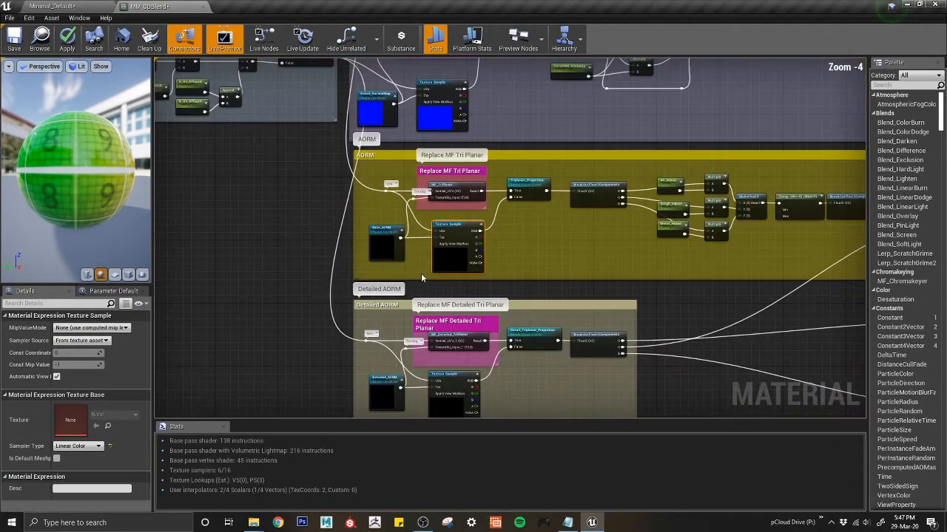
{"action": "right_click_drag", "start_coordinate": [421, 273], "coordinate": [420, 236]}
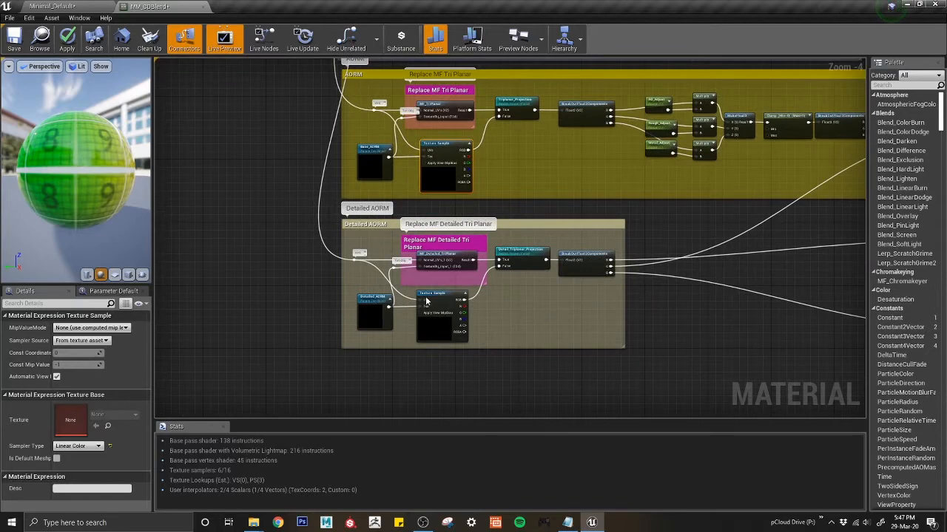
{"action": "mouse_move", "coordinate": [456, 181]}
{"action": "right_mouse_down"}
{"action": "mouse_move", "coordinate": [458, 256]}
{"action": "mouse_move", "coordinate": [469, 174]}
{"action": "right_mouse_up"}
{"action": "scroll", "coordinate": [439, 299], "scroll_direction": "up", "scroll_amount": 4}
{"action": "left_click", "coordinate": [430, 368]}
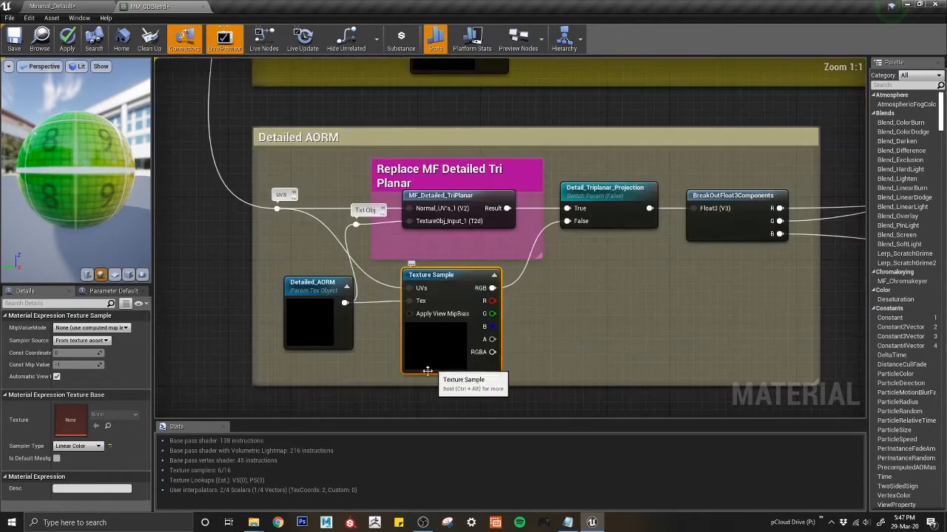
{"action": "left_click", "coordinate": [289, 340]}
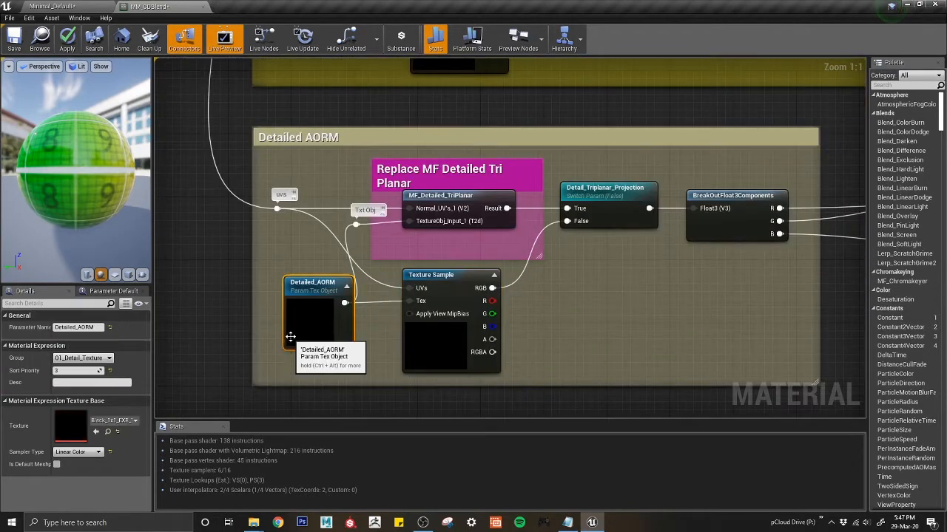
Step: Look over the moss mask and top material sections, then apply the changes to the MM_CDBlend material
{"action": "left_click", "coordinate": [559, 324]}
{"action": "scroll", "coordinate": [620, 276], "scroll_direction": "down", "scroll_amount": 5}
{"action": "right_click_drag", "start_coordinate": [716, 271], "coordinate": [233, 276]}
{"action": "right_click_drag", "start_coordinate": [698, 290], "coordinate": [332, 224]}
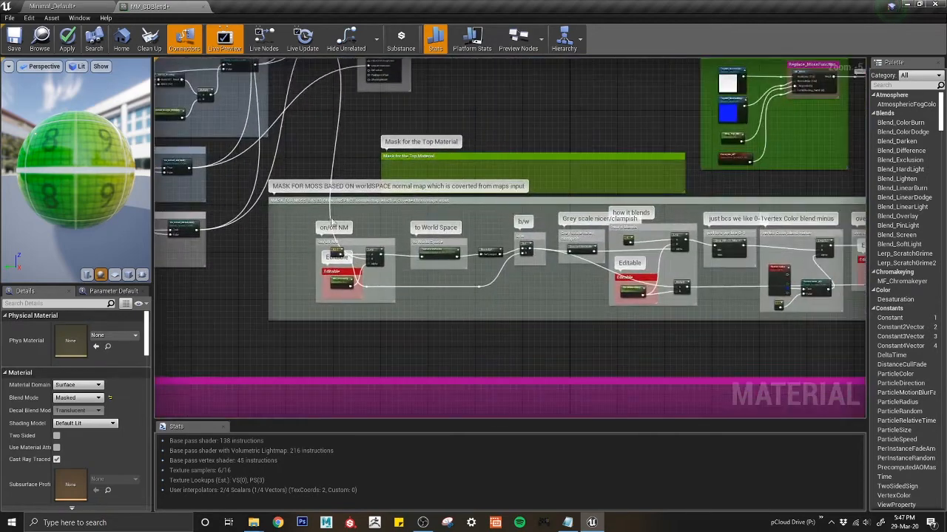
{"action": "right_click_drag", "start_coordinate": [572, 225], "coordinate": [343, 278]}
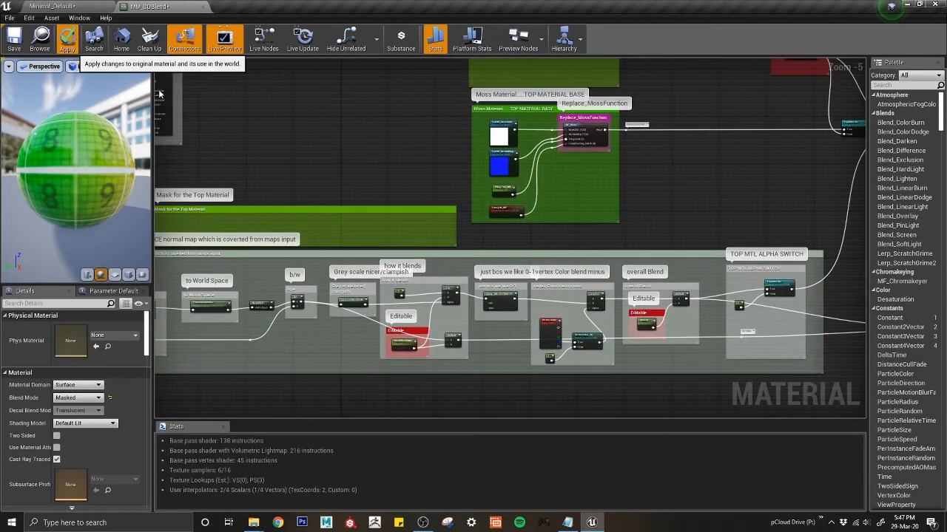
{"action": "left_click", "coordinate": [68, 37]}
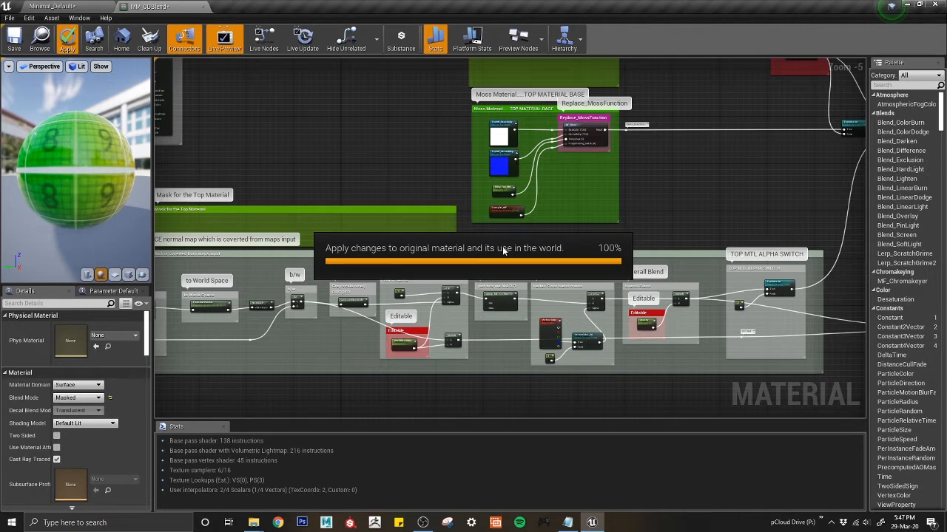
Step: Select MM_CDBlend in the level editor's content folder and check MM_CDBlend.uasset's modified date in File Explorer
{"action": "left_click", "coordinate": [98, 5]}
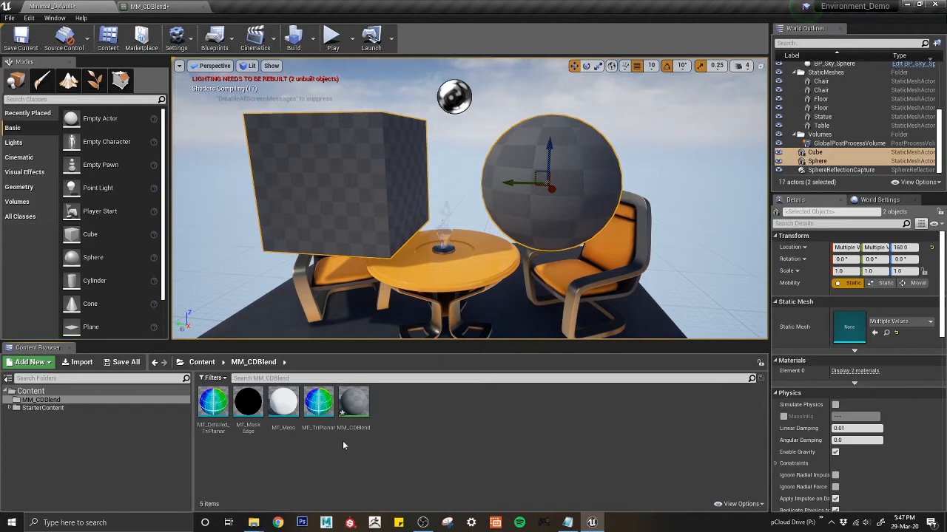
{"action": "left_click", "coordinate": [369, 430]}
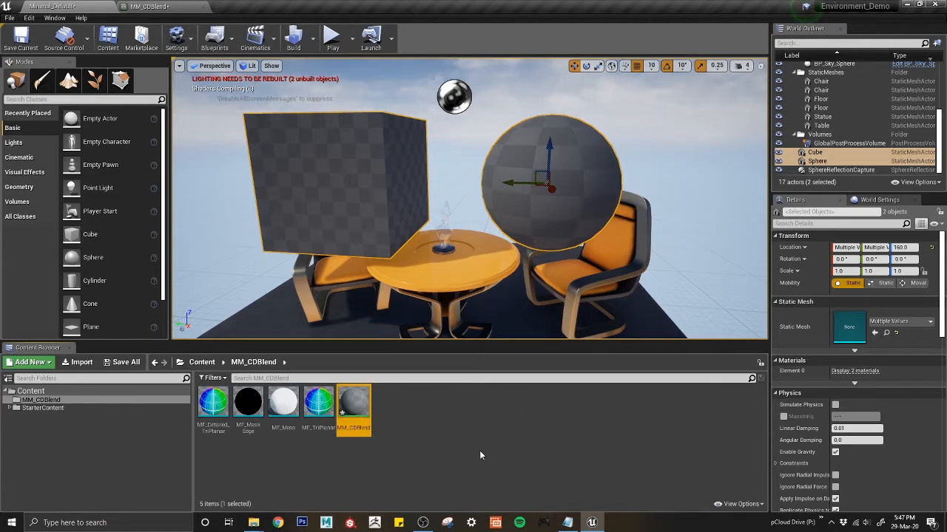
{"action": "mouse_move", "coordinate": [254, 523]}
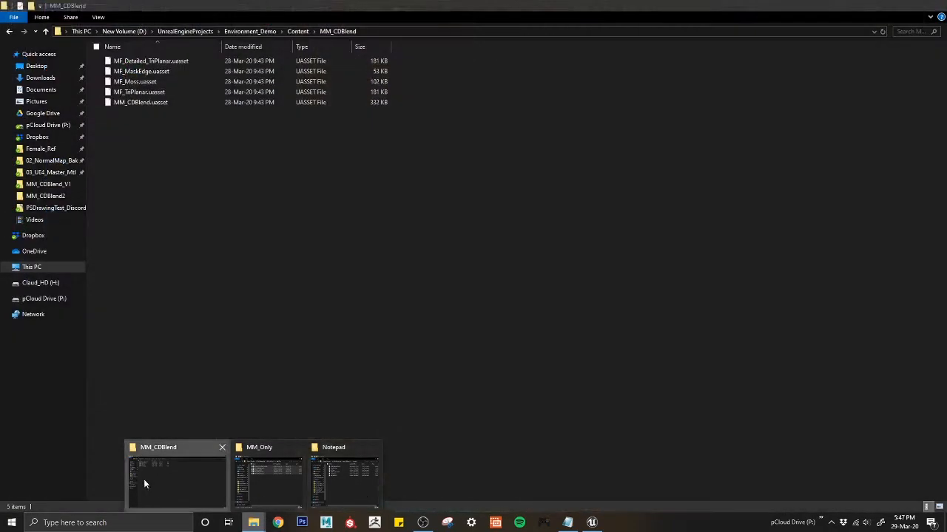
{"action": "left_click", "coordinate": [143, 480]}
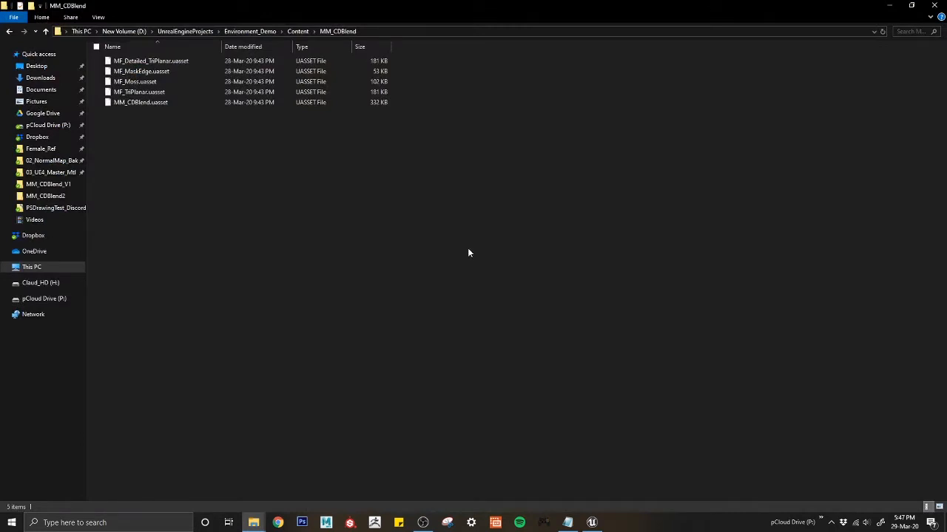
{"action": "left_click", "coordinate": [190, 104]}
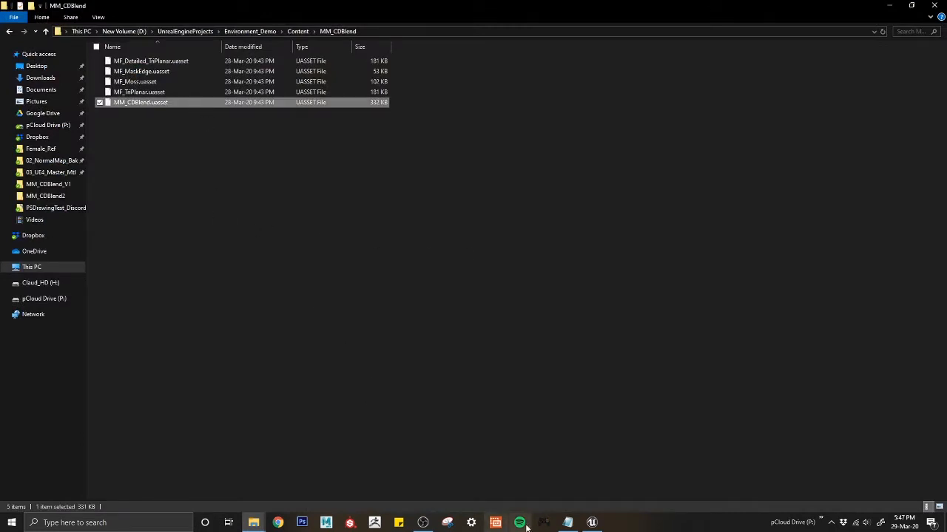
Step: Return to Unreal Editor, save all unsaved assets, and recheck MM_CDBlend.uasset's modified date in File Explorer
{"action": "mouse_move", "coordinate": [596, 525]}
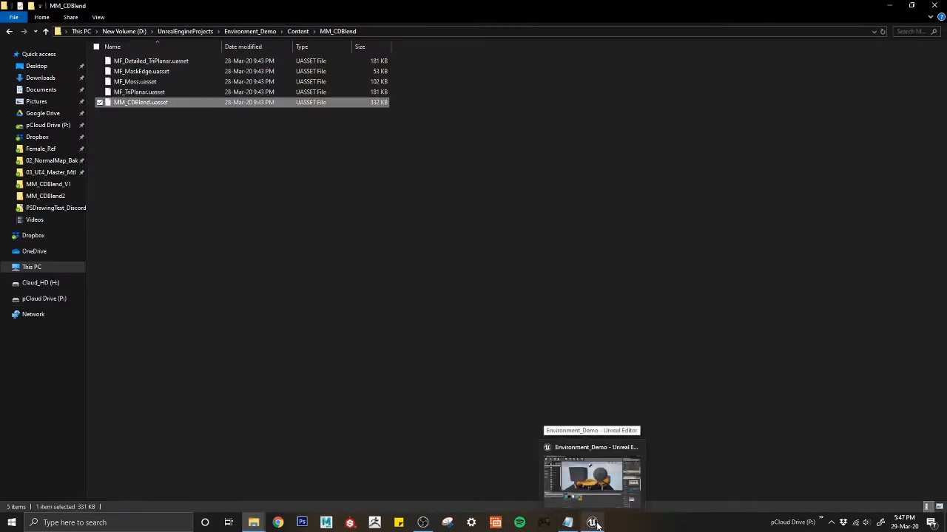
{"action": "left_click", "coordinate": [597, 524]}
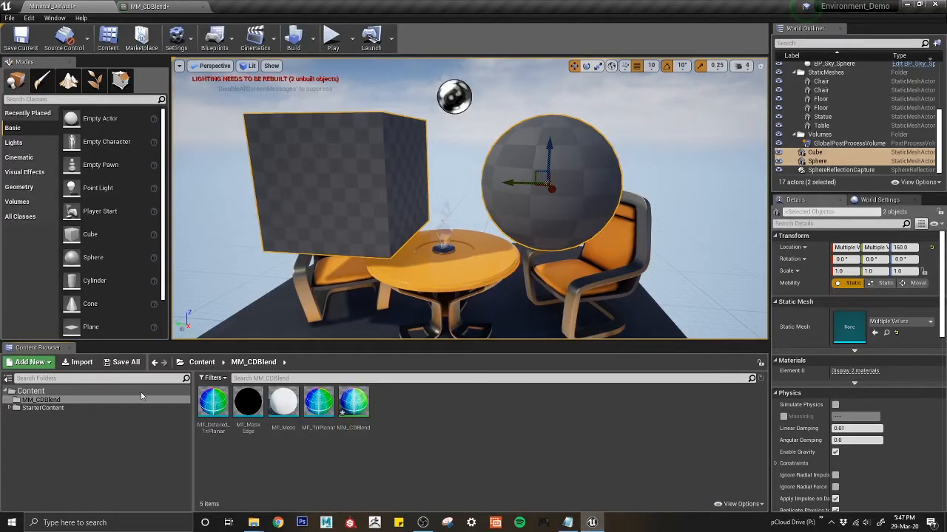
{"action": "left_click", "coordinate": [118, 361]}
{"action": "left_click", "coordinate": [566, 355]}
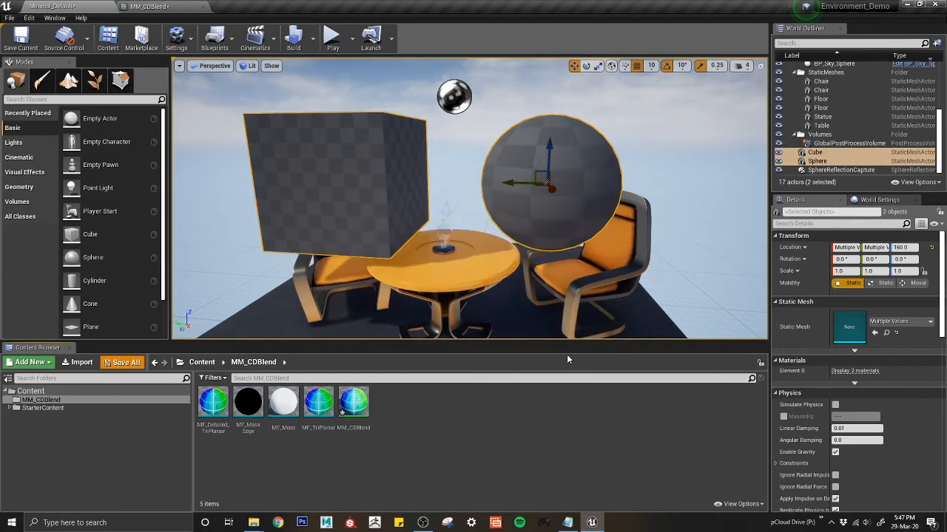
{"action": "mouse_move", "coordinate": [253, 523]}
{"action": "left_click", "coordinate": [161, 475]}
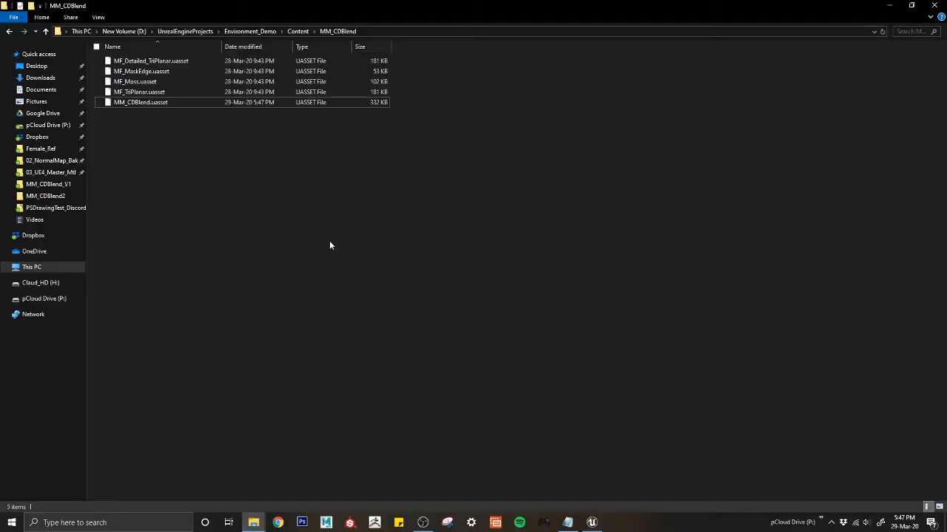
Step: Copy the updated MM_CDBlend.uasset into the MM_Only folder of MM_CDBlend_V1, replacing the existing file
{"action": "left_click_drag", "start_coordinate": [316, 173], "coordinate": [212, 108]}
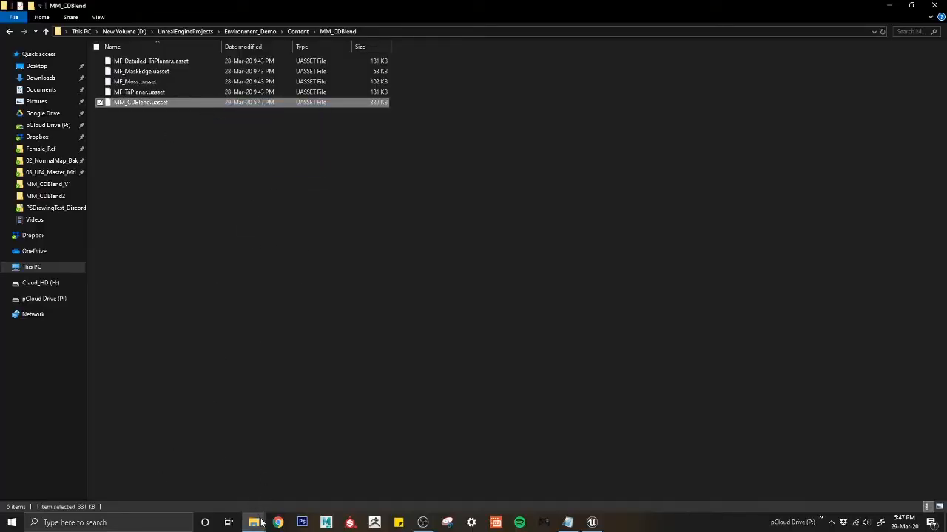
{"action": "mouse_move", "coordinate": [254, 523]}
{"action": "left_click", "coordinate": [295, 487]}
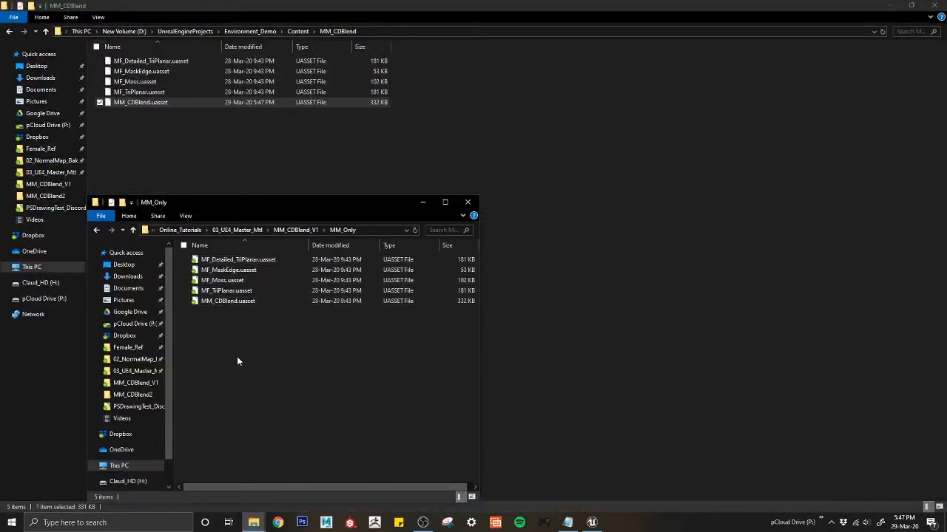
{"action": "key", "text": "ctrl+v"}
{"action": "left_click", "coordinate": [442, 194]}
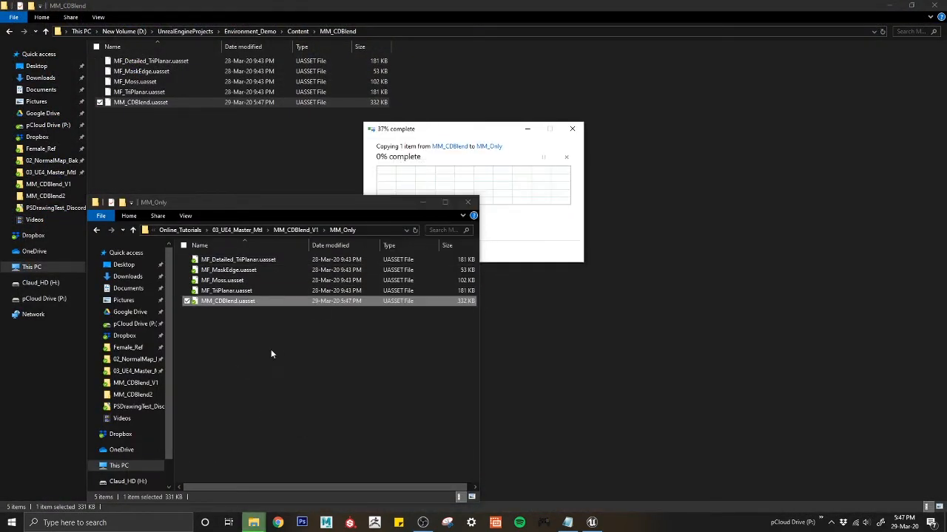
Step: Go up to MM_CDBlend_V1 and open the MM_CDBlend2 folder inside its Project folder
{"action": "left_click", "coordinate": [287, 230]}
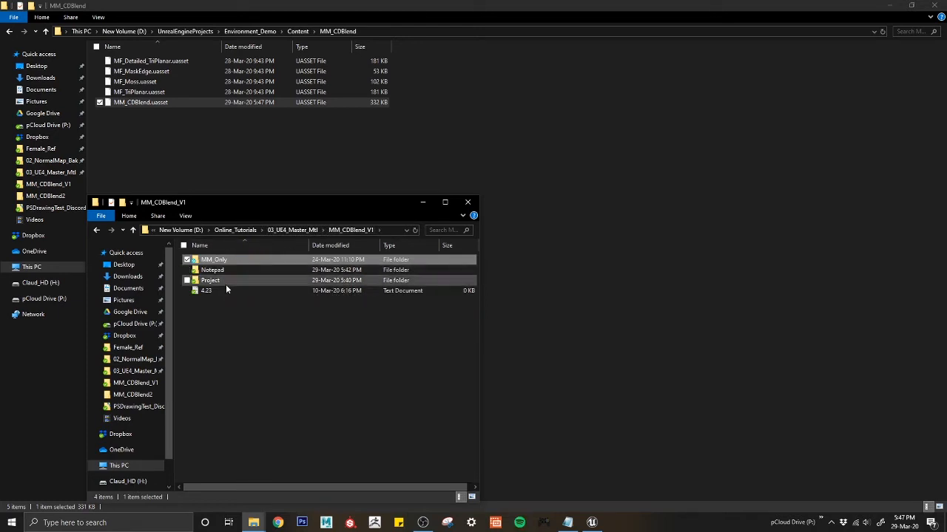
{"action": "double_click", "coordinate": [215, 280]}
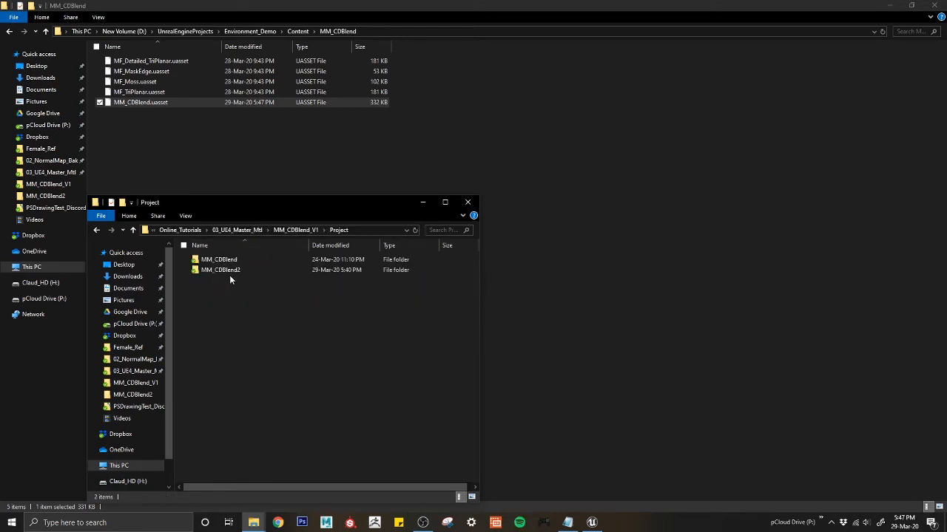
{"action": "double_click", "coordinate": [231, 272]}
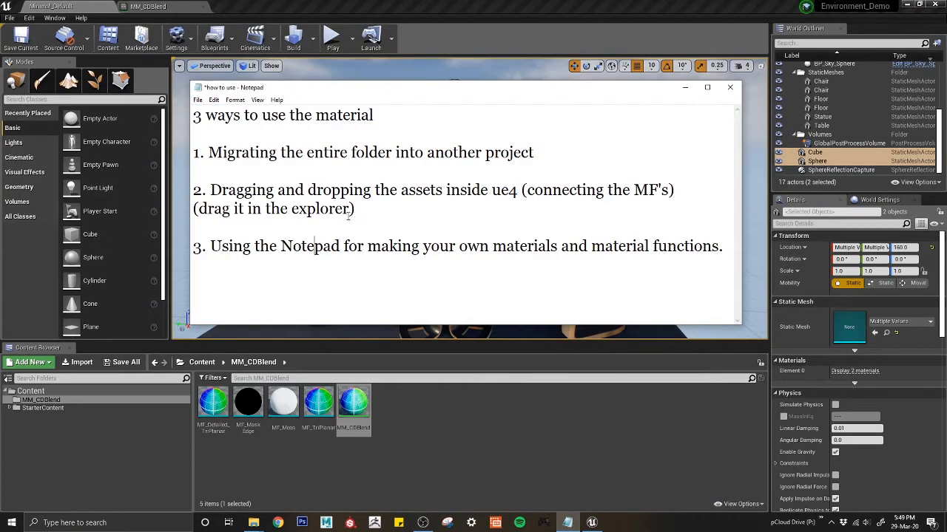
Step: Review the second method in the how to use notes, highlighting the remark about connecting the MF's
{"action": "left_click_drag", "start_coordinate": [272, 207], "coordinate": [202, 190]}
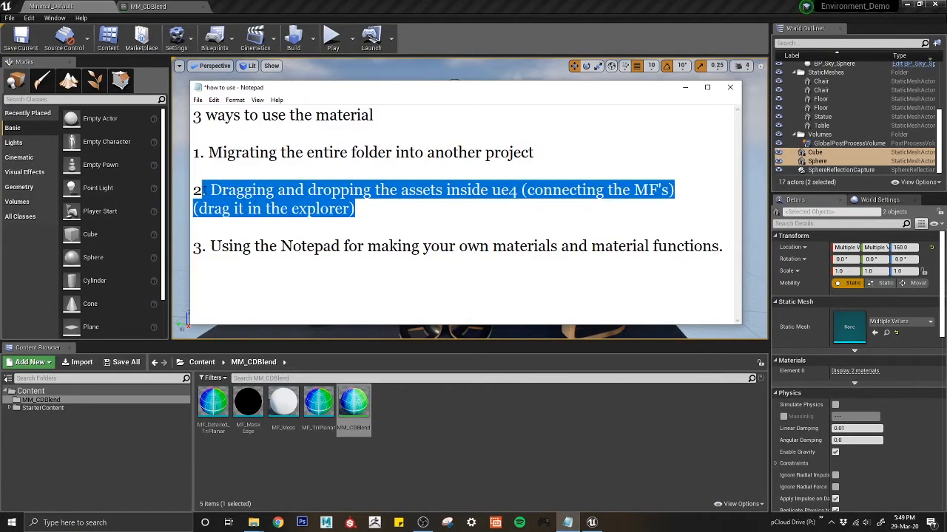
{"action": "left_click", "coordinate": [498, 230]}
{"action": "left_click_drag", "start_coordinate": [519, 185], "coordinate": [669, 189]}
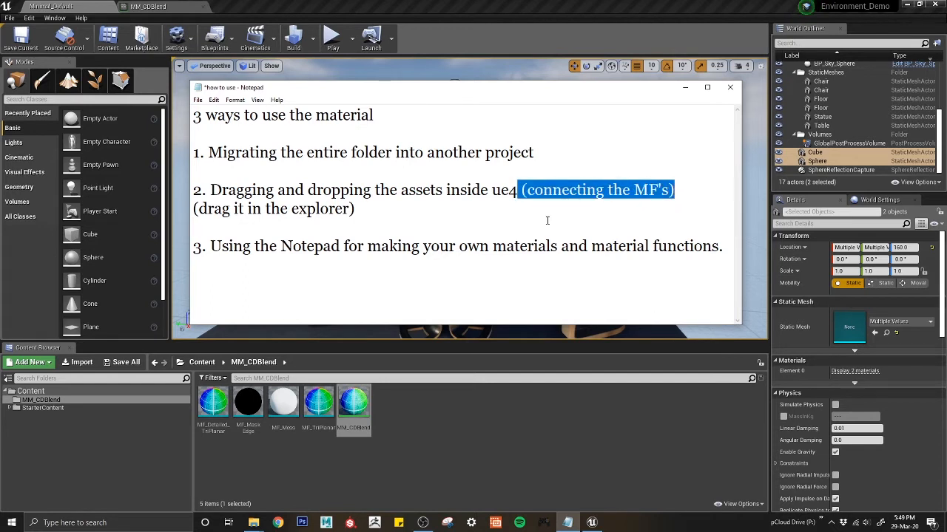
{"action": "left_click_drag", "start_coordinate": [522, 190], "coordinate": [649, 190]}
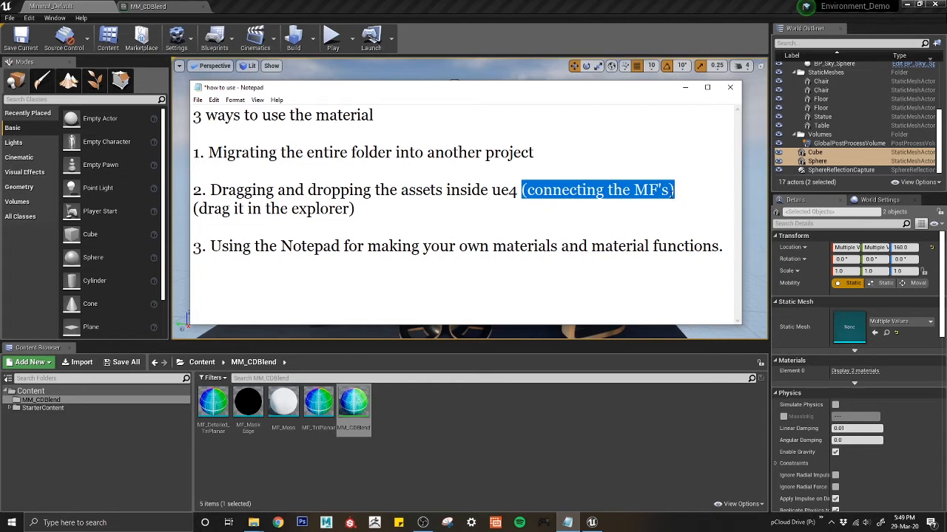
{"action": "left_click_drag", "start_coordinate": [669, 191], "coordinate": [593, 194]}
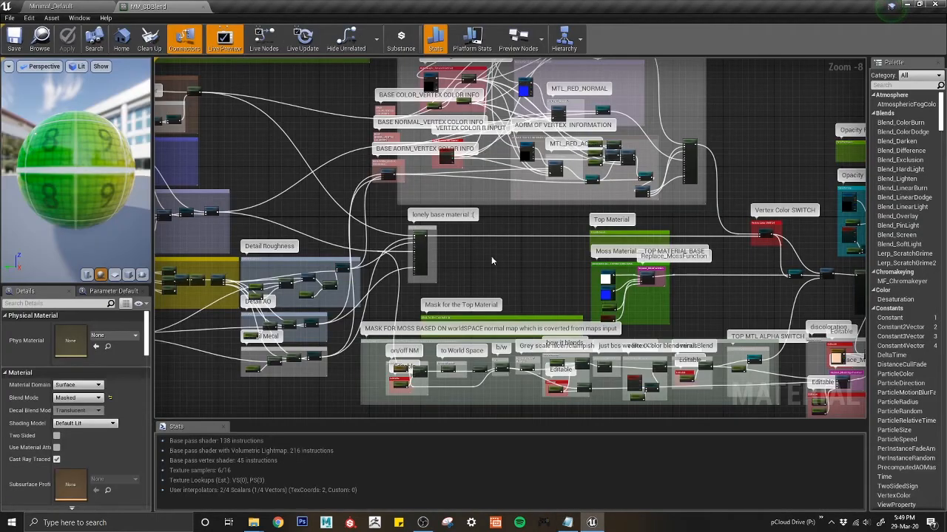
Step: Examine the Replace_MaskEdgeFunction and Replace_MossFunction sections in the MM_CDBlend material graph
{"action": "scroll", "coordinate": [491, 256], "scroll_direction": "down", "scroll_amount": 4}
{"action": "scroll", "coordinate": [373, 293], "scroll_direction": "up", "scroll_amount": 12}
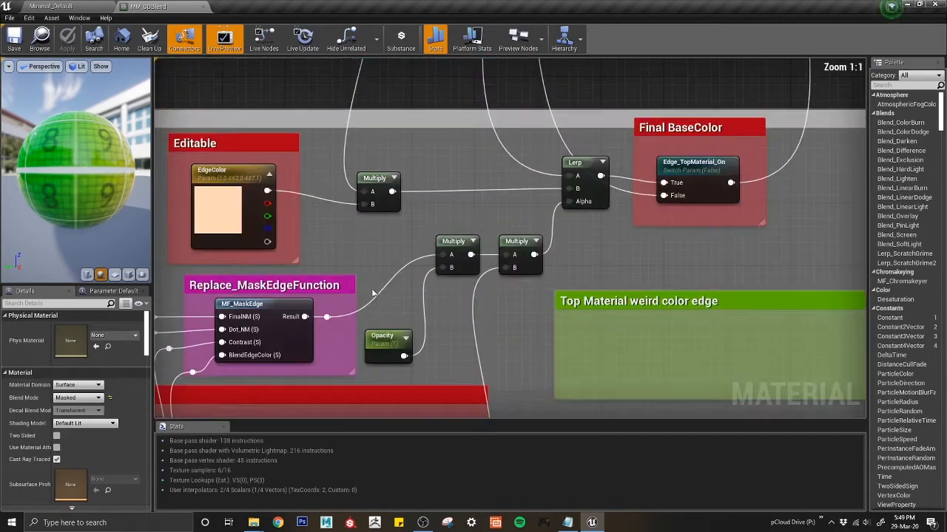
{"action": "right_click_drag", "start_coordinate": [373, 294], "coordinate": [695, 312]}
{"action": "scroll", "coordinate": [455, 253], "scroll_direction": "down", "scroll_amount": 3}
{"action": "scroll", "coordinate": [695, 311], "scroll_direction": "up", "scroll_amount": 3}
{"action": "scroll", "coordinate": [561, 233], "scroll_direction": "down", "scroll_amount": 6}
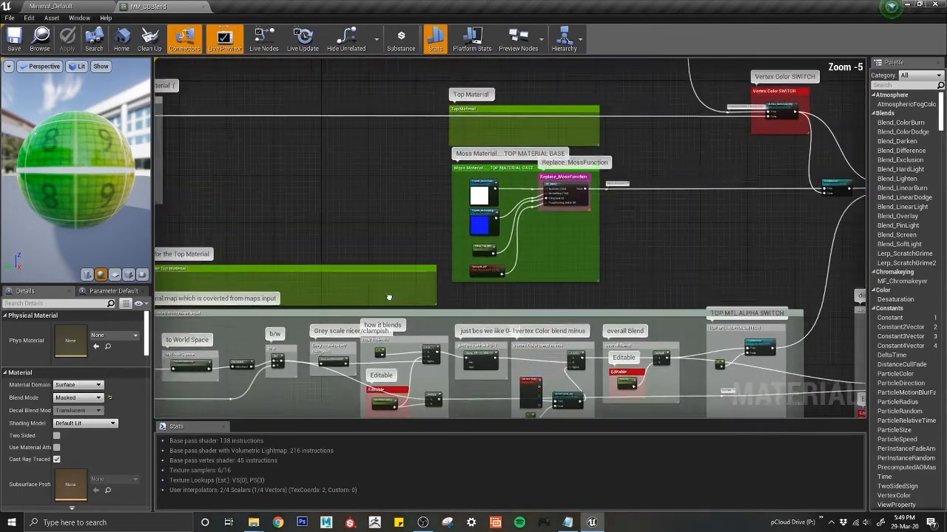
{"action": "scroll", "coordinate": [636, 222], "scroll_direction": "up", "scroll_amount": 2}
{"action": "scroll", "coordinate": [710, 212], "scroll_direction": "down", "scroll_amount": 2}
Step: Examine the Replace MF Tri Planar and Replace MF Detailed Tri Planar sections across the AORM and normal groups
{"action": "right_click_drag", "start_coordinate": [710, 212], "coordinate": [447, 263]}
{"action": "scroll", "coordinate": [446, 264], "scroll_direction": "up", "scroll_amount": 5}
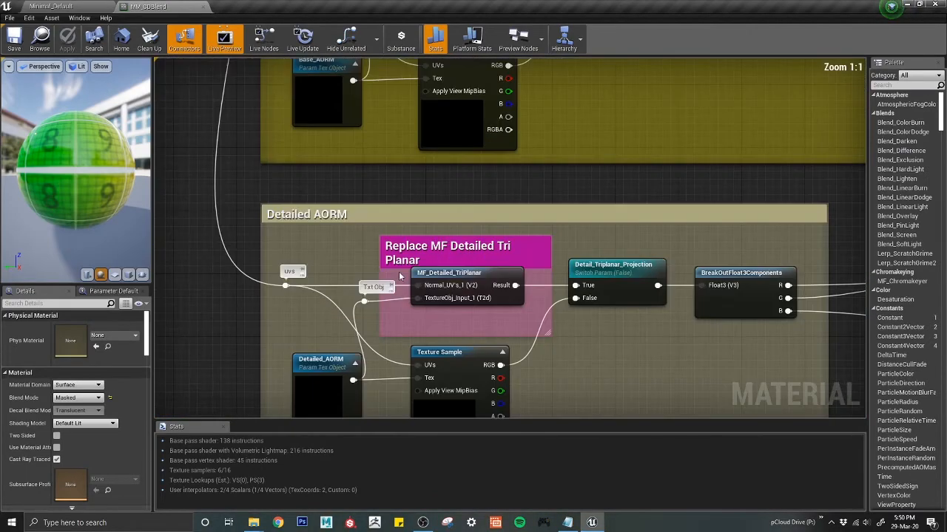
{"action": "scroll", "coordinate": [406, 287], "scroll_direction": "down", "scroll_amount": 5}
{"action": "right_click_drag", "start_coordinate": [406, 287], "coordinate": [453, 368]}
{"action": "scroll", "coordinate": [454, 369], "scroll_direction": "up", "scroll_amount": 1}
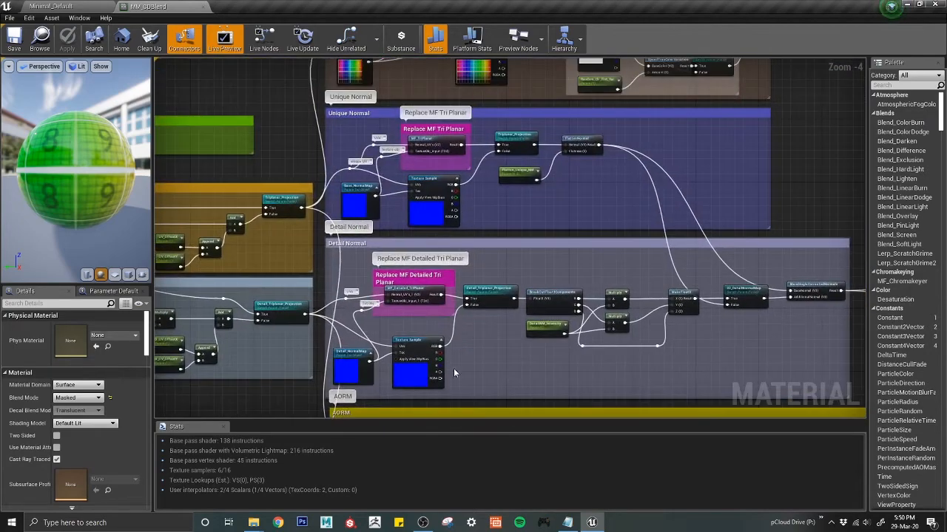
{"action": "right_click_drag", "start_coordinate": [438, 328], "coordinate": [437, 374]}
{"action": "right_click_drag", "start_coordinate": [467, 144], "coordinate": [479, 111]}
{"action": "scroll", "coordinate": [437, 321], "scroll_direction": "down", "scroll_amount": 4}
{"action": "right_click_drag", "start_coordinate": [466, 306], "coordinate": [454, 226]}
{"action": "right_click_drag", "start_coordinate": [413, 360], "coordinate": [411, 275]}
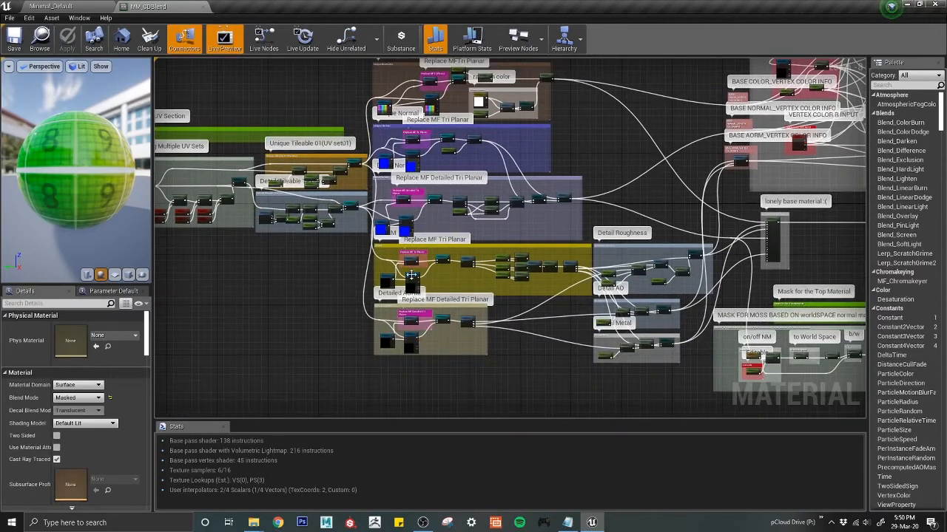
Step: Look over the graph from the detail groups to the final outputs, then close the MM_CDBlend material editor
{"action": "right_click_drag", "start_coordinate": [573, 321], "coordinate": [208, 310]}
{"action": "right_click_drag", "start_coordinate": [680, 279], "coordinate": [484, 257]}
{"action": "right_click_drag", "start_coordinate": [630, 334], "coordinate": [534, 293]}
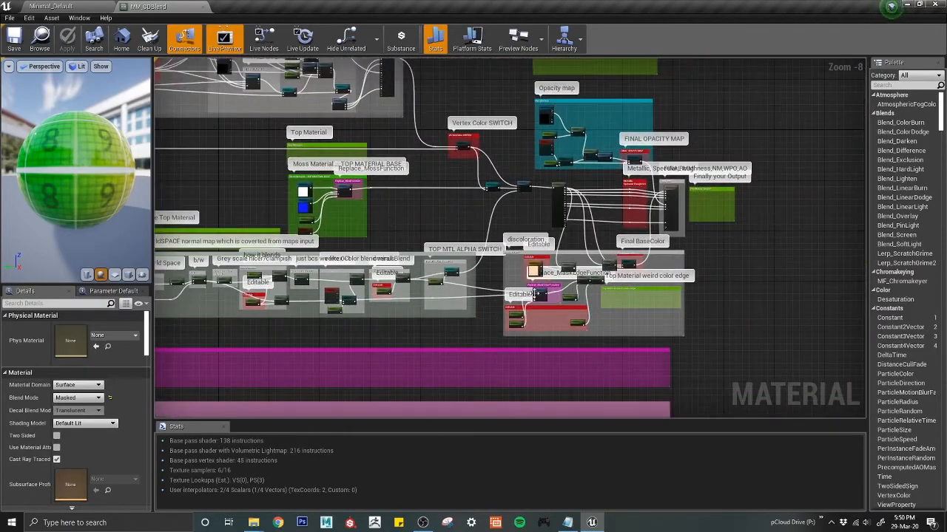
{"action": "right_click_drag", "start_coordinate": [466, 316], "coordinate": [658, 345]}
{"action": "right_click_drag", "start_coordinate": [297, 194], "coordinate": [395, 210]}
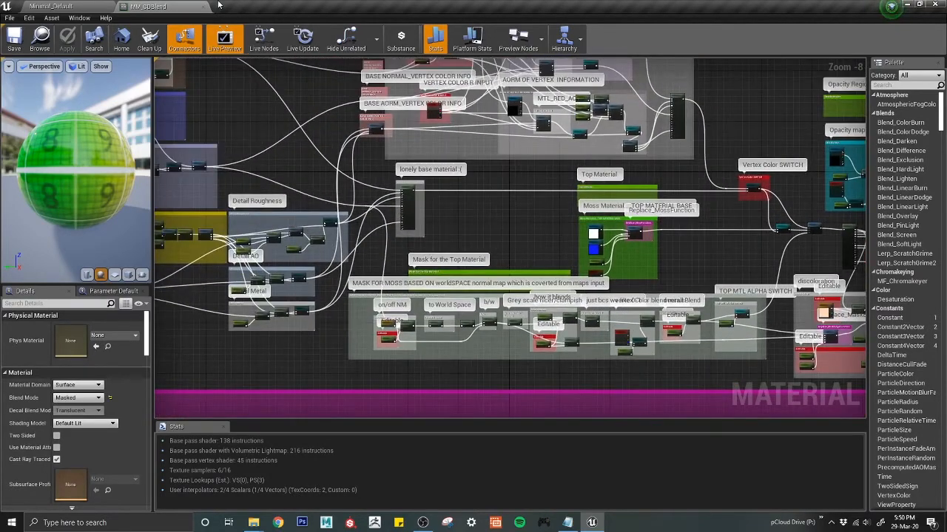
{"action": "left_click", "coordinate": [204, 7]}
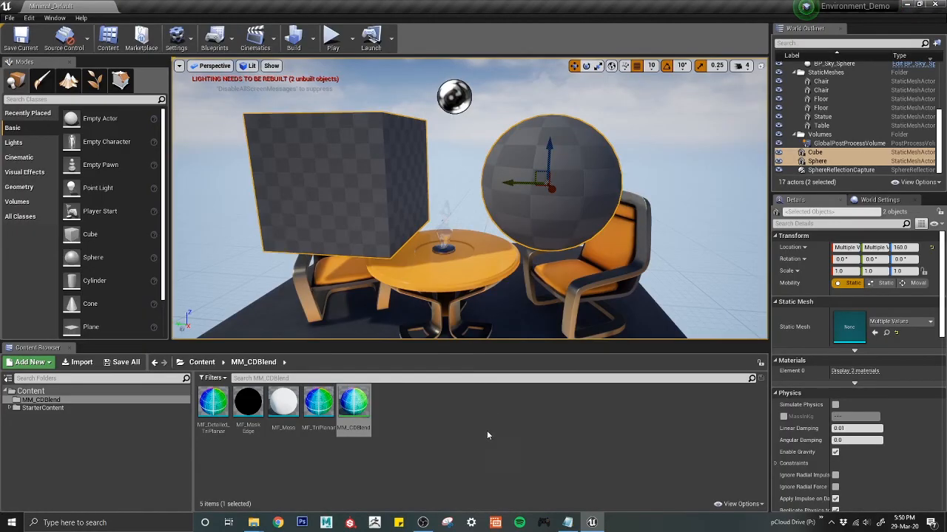